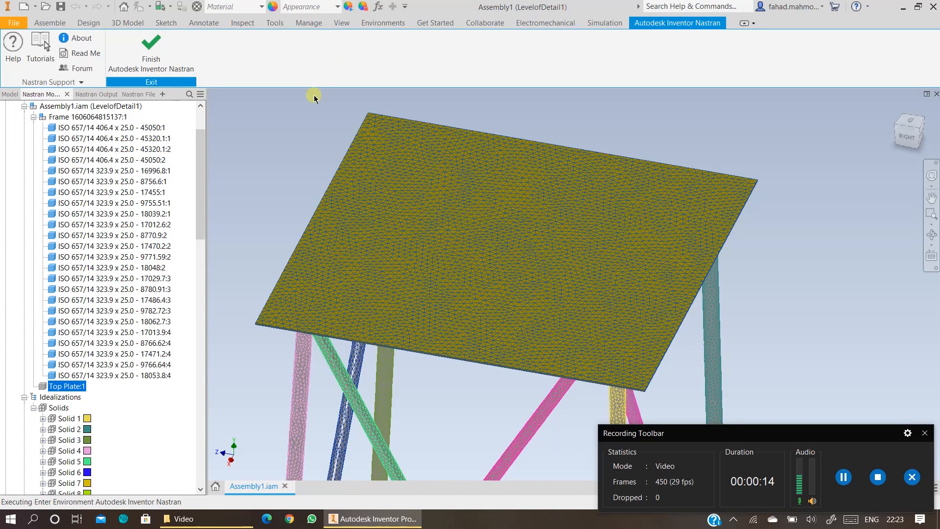
# - Delete the existing Analysis 1 from the Nastran model tree and confirm the deletion
pyautogui.scroll(2, 96, 289)
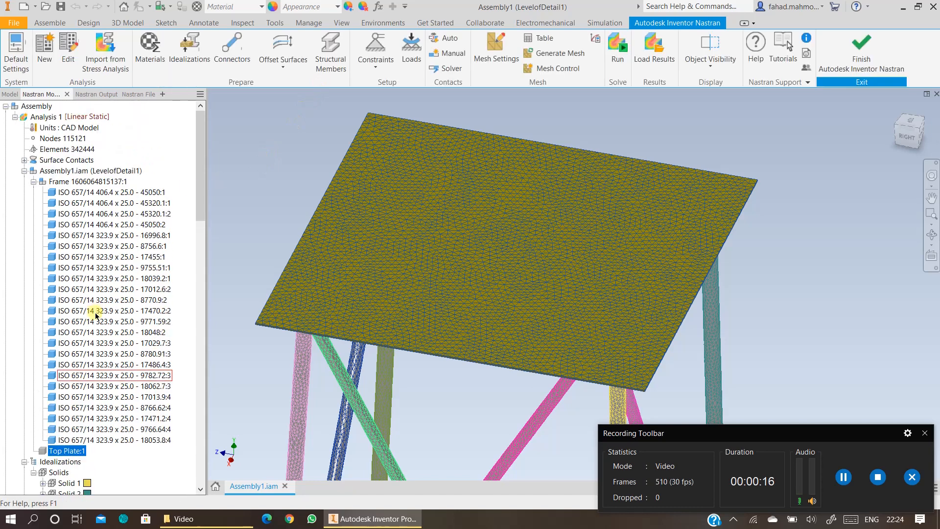
pyautogui.scroll(-15, 93, 282)
pyautogui.scroll(-14, 86, 264)
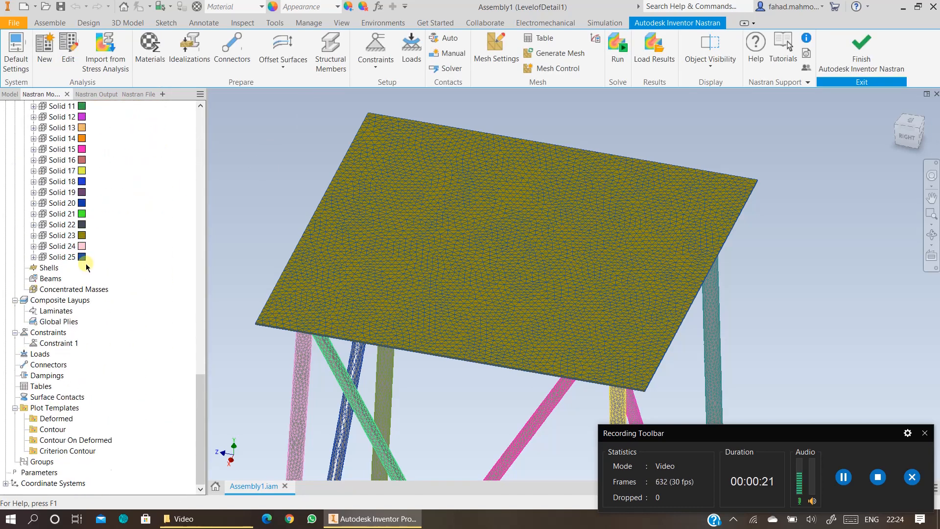
pyautogui.scroll(20, 86, 268)
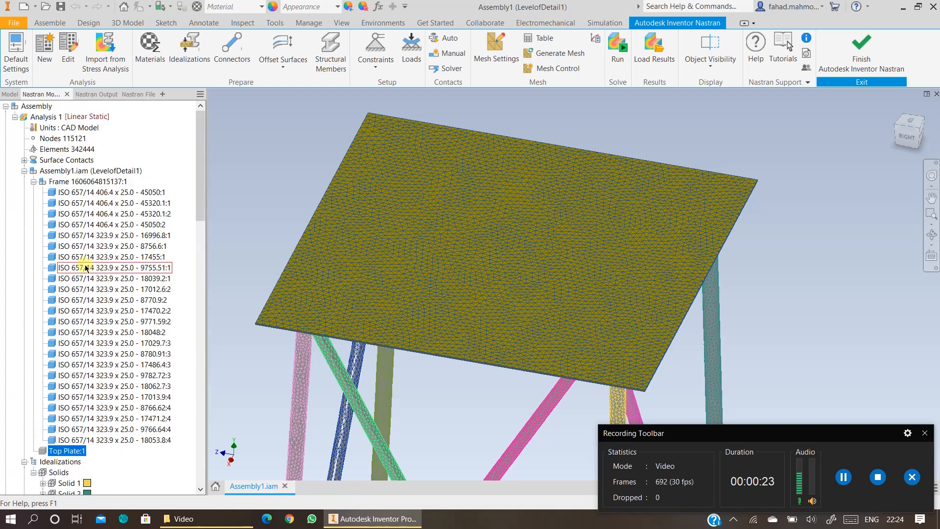
pyautogui.click(49, 119)
pyautogui.rightClick(50, 118)
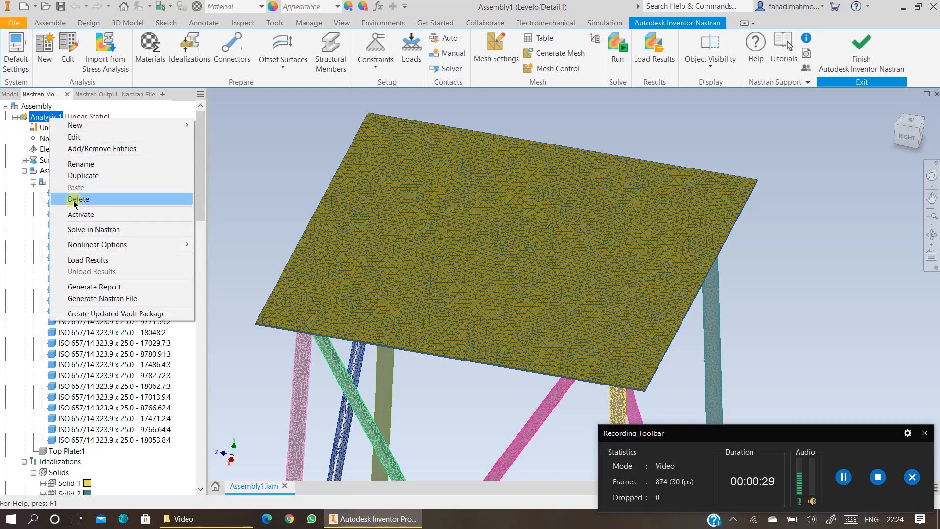
pyautogui.click(73, 200)
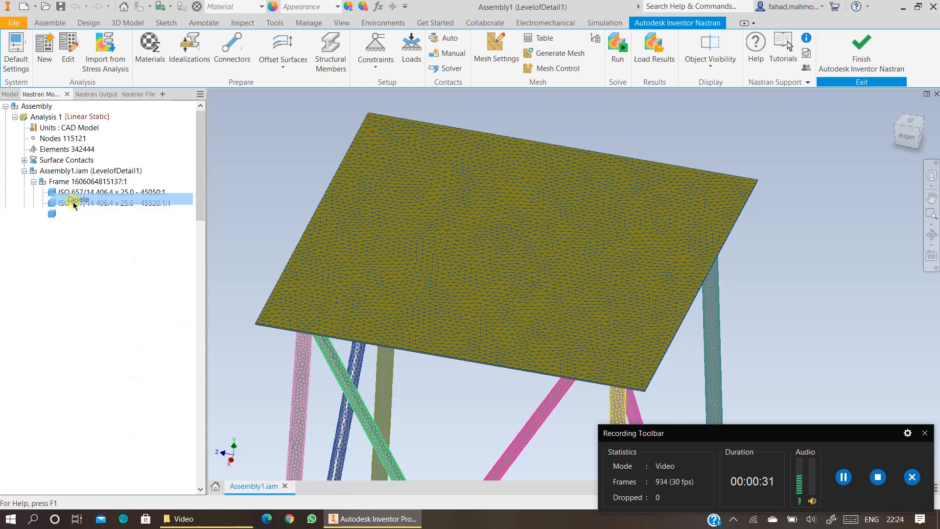
pyautogui.click(454, 307)
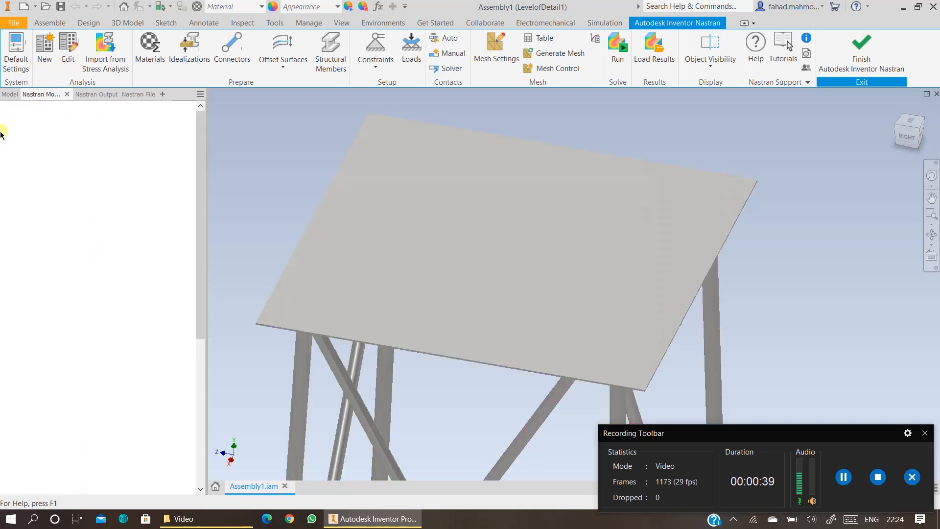
# - Delete all solid idealizations under the Model's Idealizations branch and confirm the deletion
pyautogui.scroll(-5, 78, 240)
pyautogui.scroll(2, 78, 246)
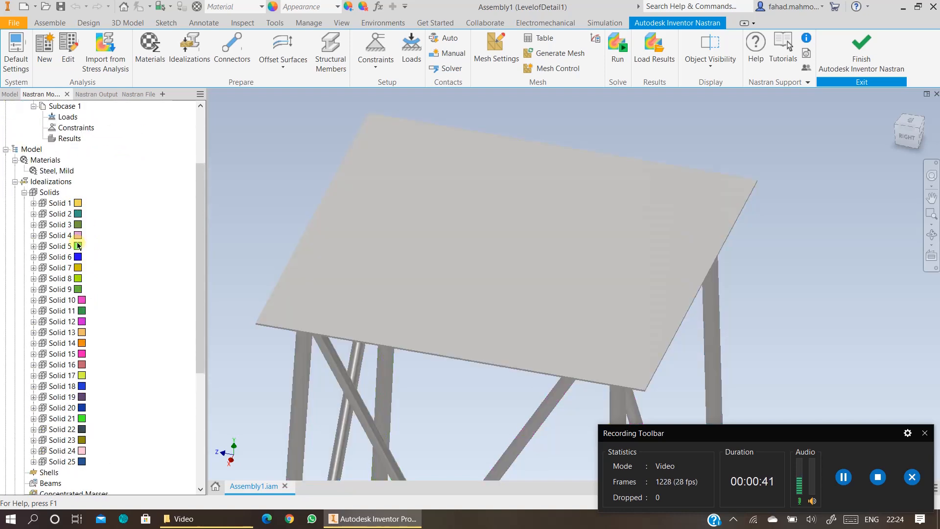
pyautogui.scroll(3, 29, 197)
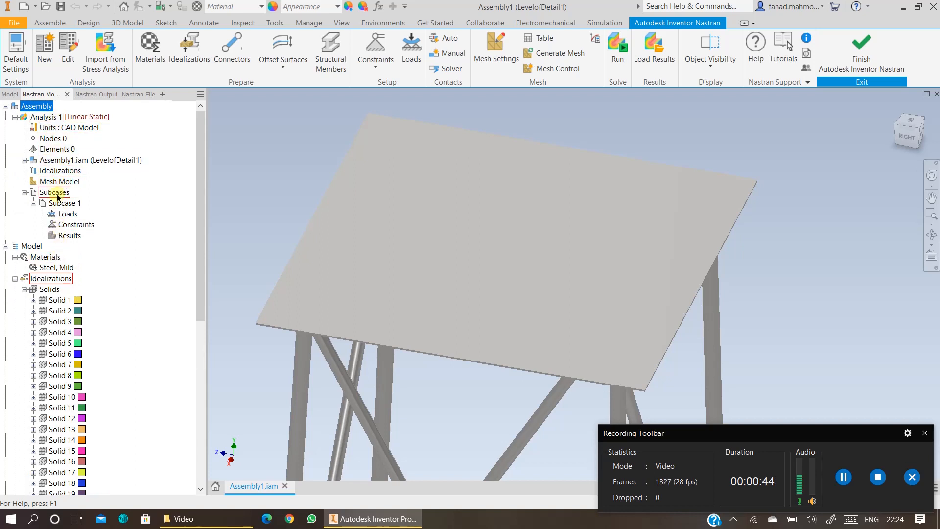
pyautogui.rightClick(47, 283)
pyautogui.click(73, 315)
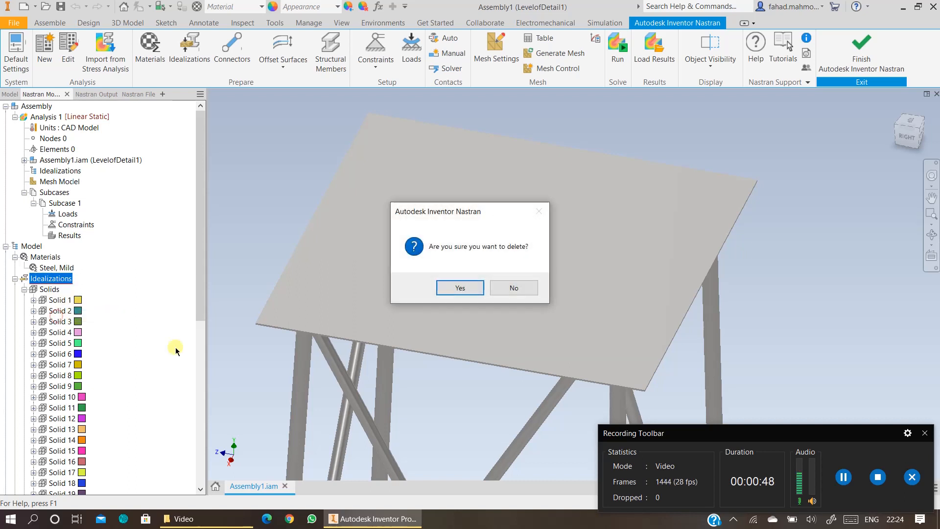
pyautogui.click(460, 288)
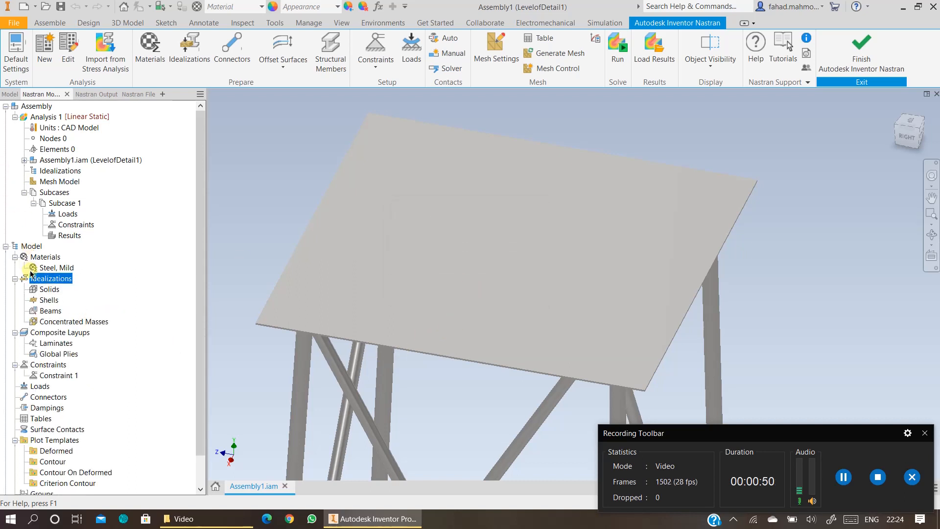
# - Delete Constraint 1 from the Model's Constraints branch and confirm the deletion
pyautogui.scroll(-1, 69, 284)
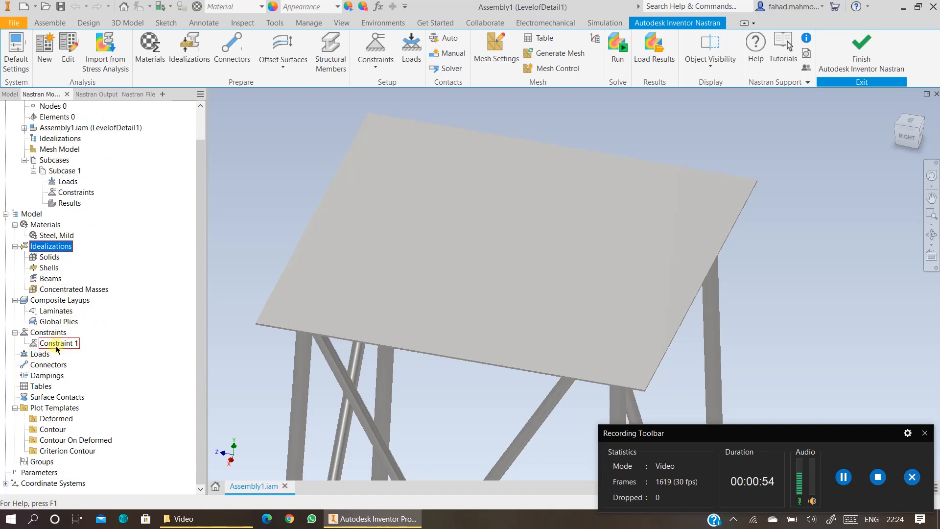
pyautogui.moveTo(374, 296); pyautogui.dragTo(370, 210, button='middle')
pyautogui.scroll(6, 434, 343)
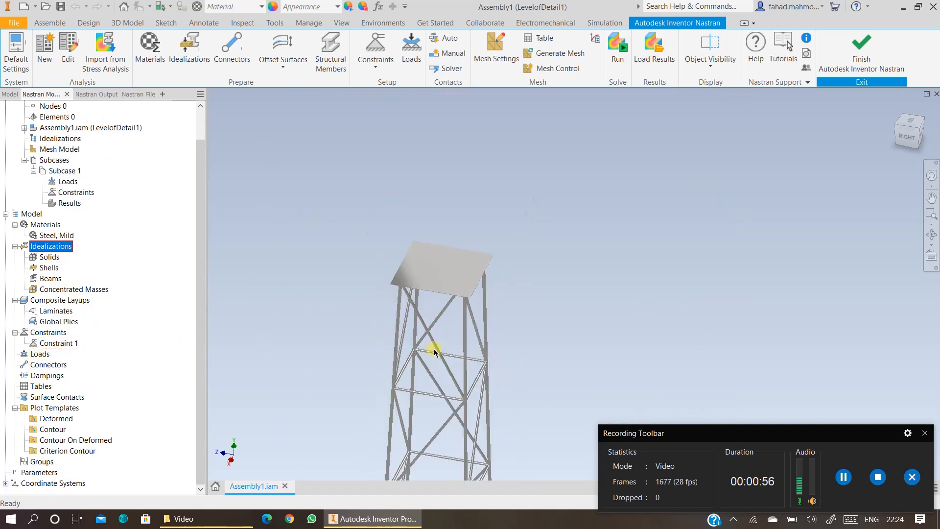
pyautogui.moveTo(417, 336); pyautogui.dragTo(399, 192, button='middle')
pyautogui.rightClick(63, 344)
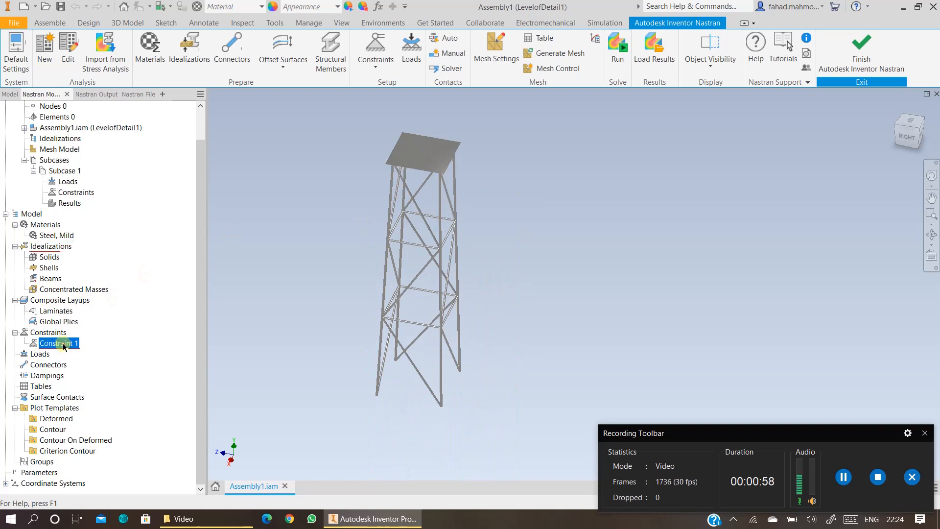
pyautogui.click(91, 377)
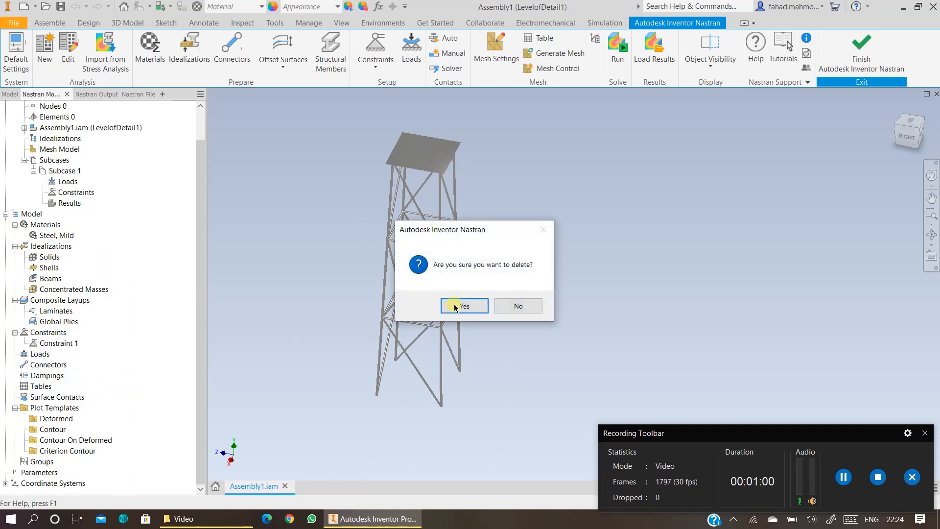
pyautogui.click(449, 307)
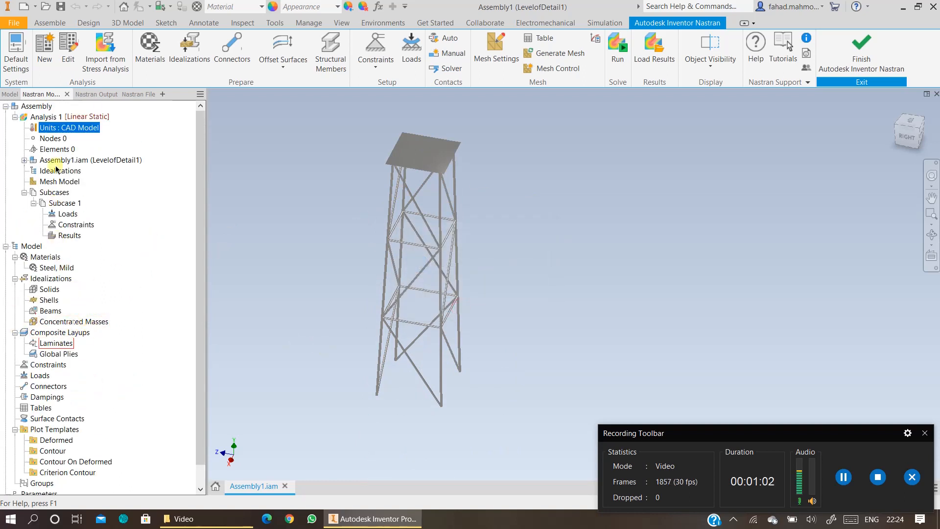
# - Generate solid idealizations for the frame members with Structural Members, and highlight the top plate and frame to identify them
pyautogui.click(322, 71)
pyautogui.click(342, 221)
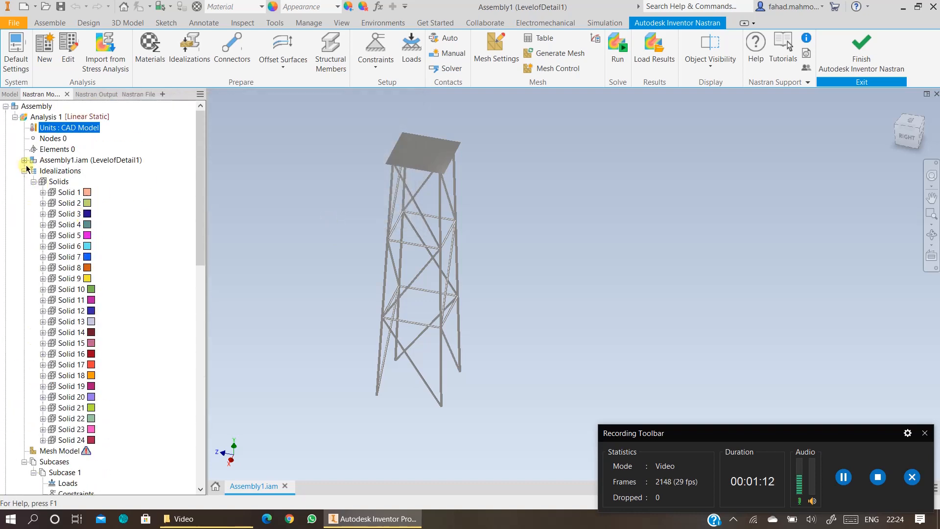
pyautogui.click(24, 160)
pyautogui.click(59, 182)
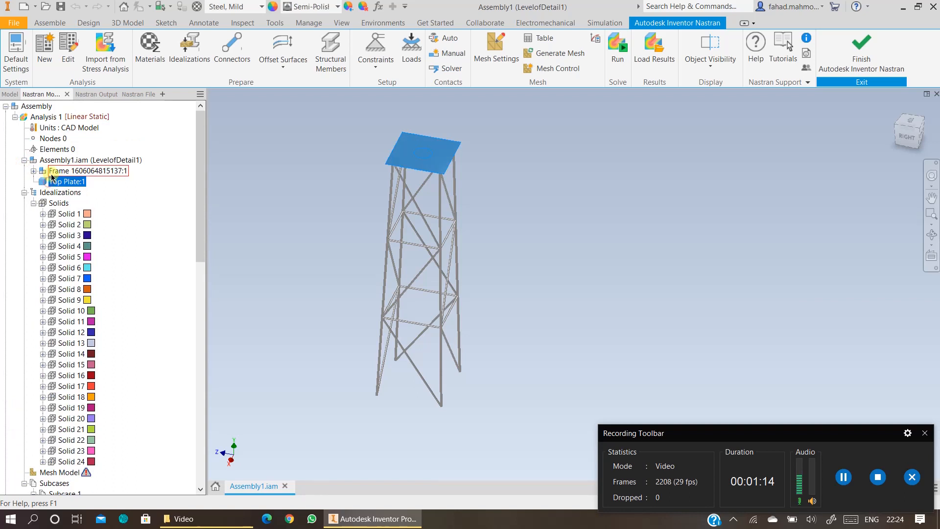
pyautogui.click(54, 171)
pyautogui.click(58, 180)
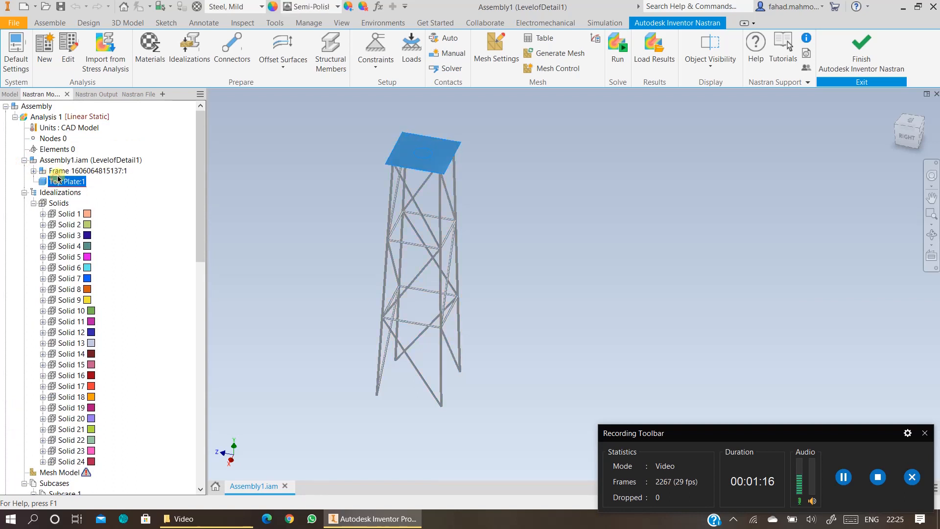
pyautogui.click(58, 172)
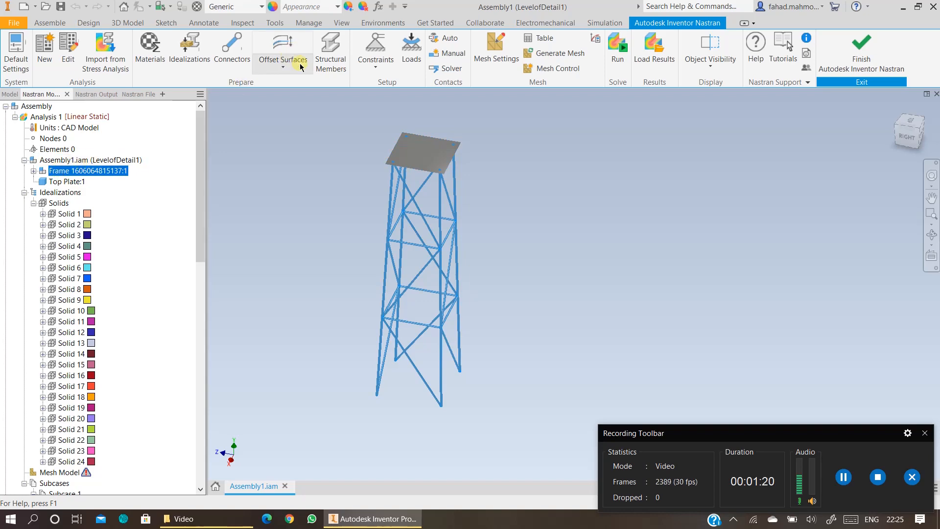
# - Create a Solid Elements idealization in Steel, Mild with the top plate as its associated geometry
pyautogui.click(188, 57)
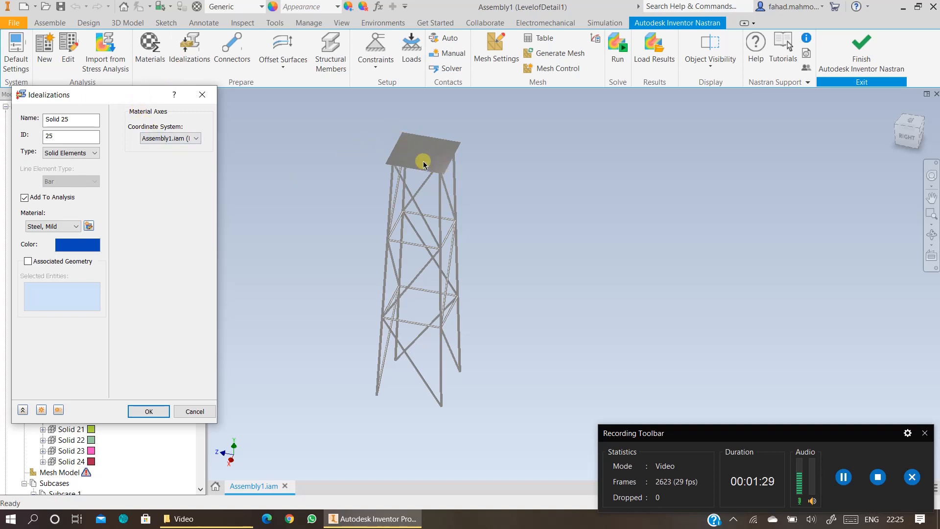
pyautogui.scroll(2, 423, 164)
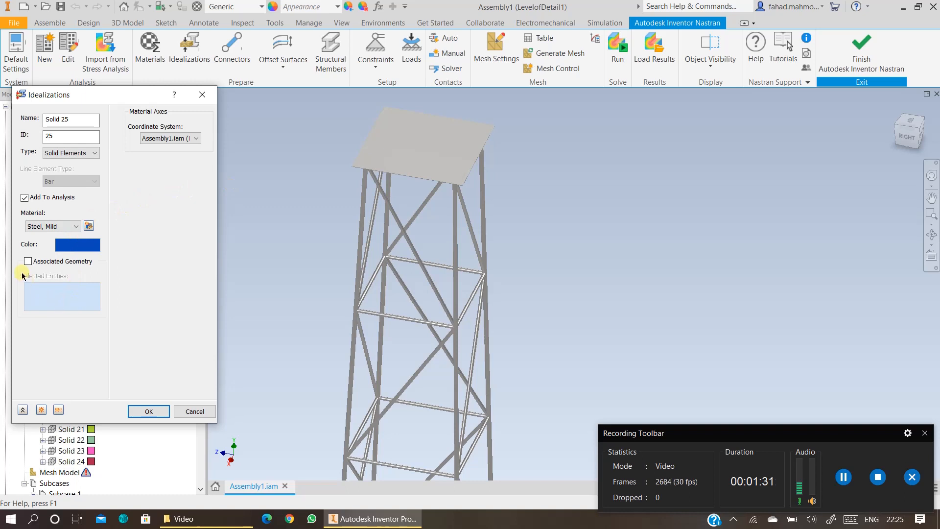
pyautogui.click(28, 261)
pyautogui.click(443, 143)
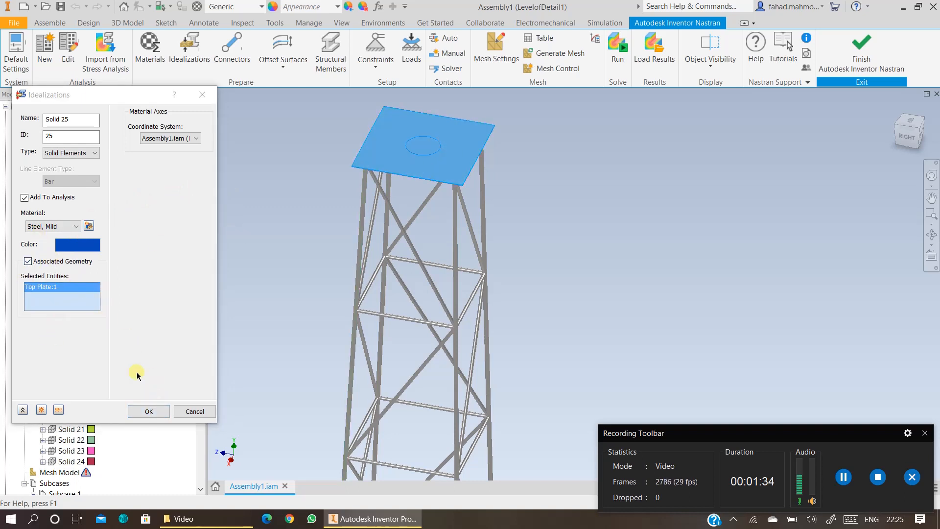
pyautogui.click(154, 415)
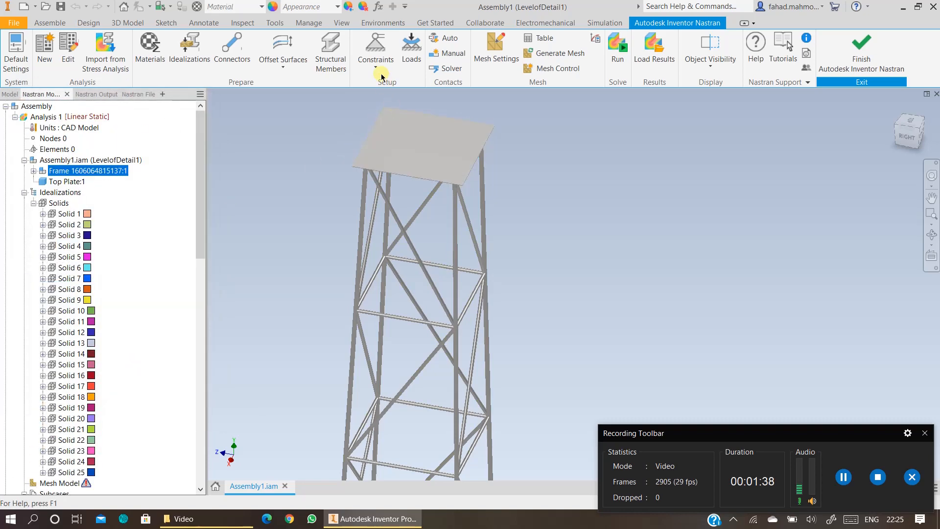
# - Start a structural constraint for Subcase 1 with all degrees of freedom fixed, and select the first leg's bottom end face
pyautogui.click(375, 49)
pyautogui.scroll(10, 539, 142)
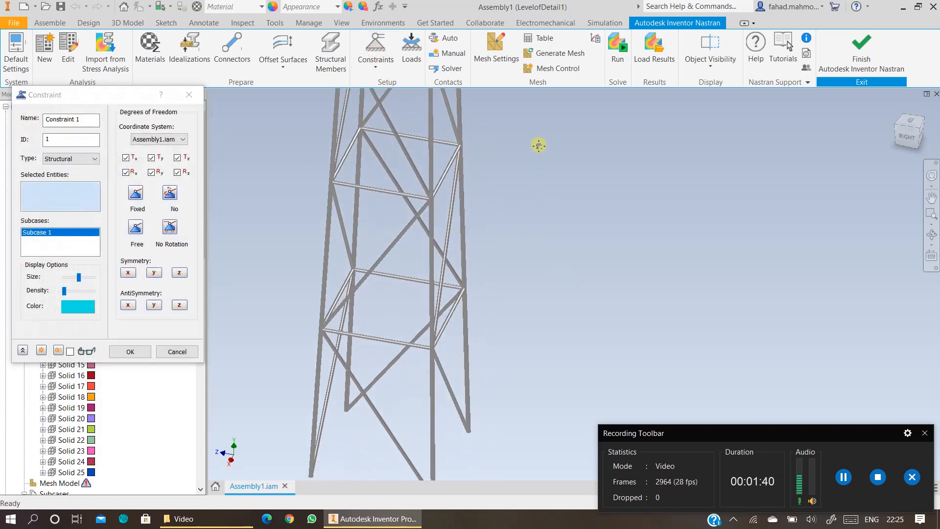
pyautogui.scroll(-6, 562, 178)
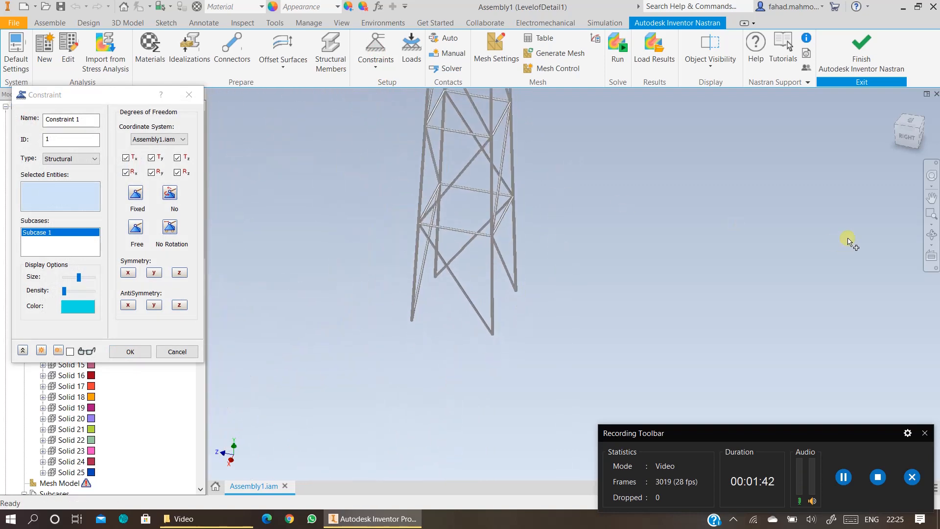
pyautogui.click(932, 234)
pyautogui.moveTo(620, 268); pyautogui.dragTo(688, 310)
pyautogui.press('Escape')
pyautogui.scroll(6, 571, 300)
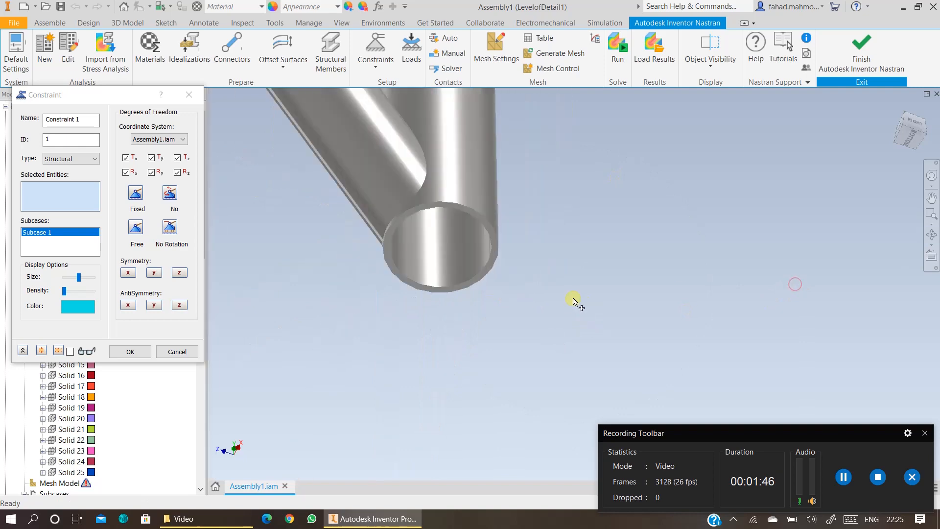
pyautogui.click(439, 248)
# - Add the bottom end faces of the second and third tower legs to the constraint
pyautogui.scroll(-5, 443, 260)
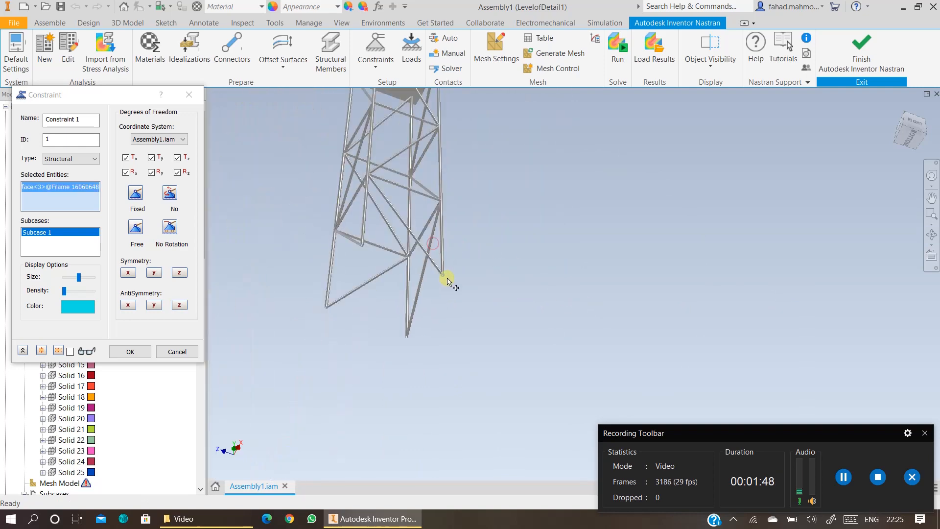
pyautogui.scroll(5, 360, 275)
pyautogui.scroll(4, 360, 296)
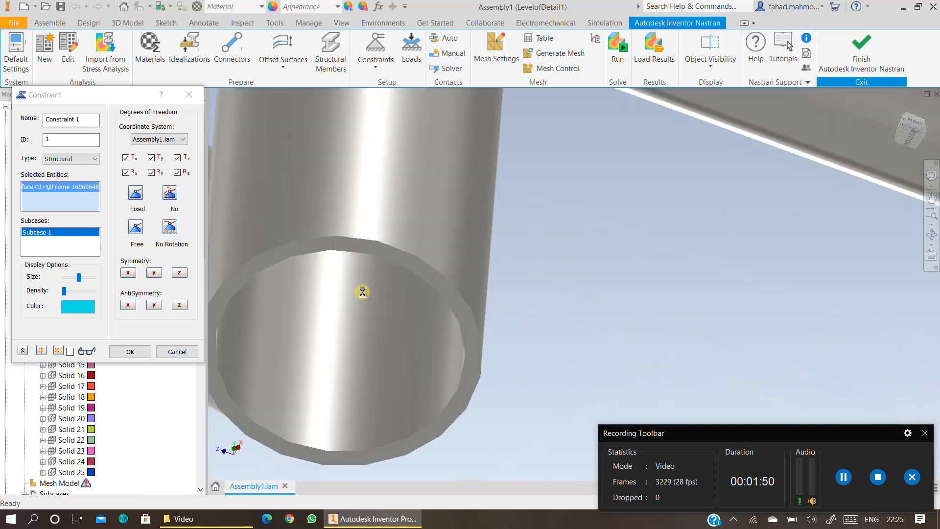
pyautogui.click(363, 248)
pyautogui.scroll(-5, 365, 275)
pyautogui.scroll(5, 367, 330)
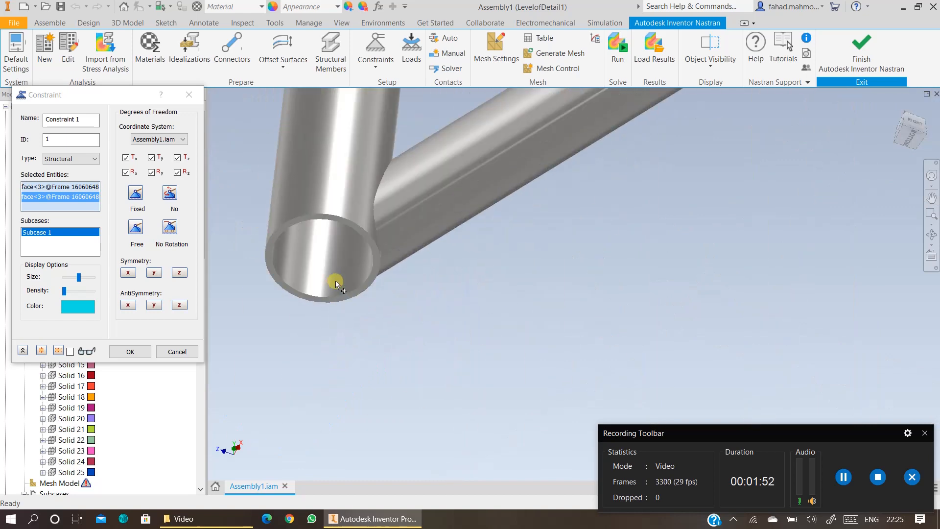
pyautogui.click(420, 321)
# - Add the fourth leg's bottom end face to the selection and create the fixed constraint
pyautogui.scroll(-5, 438, 342)
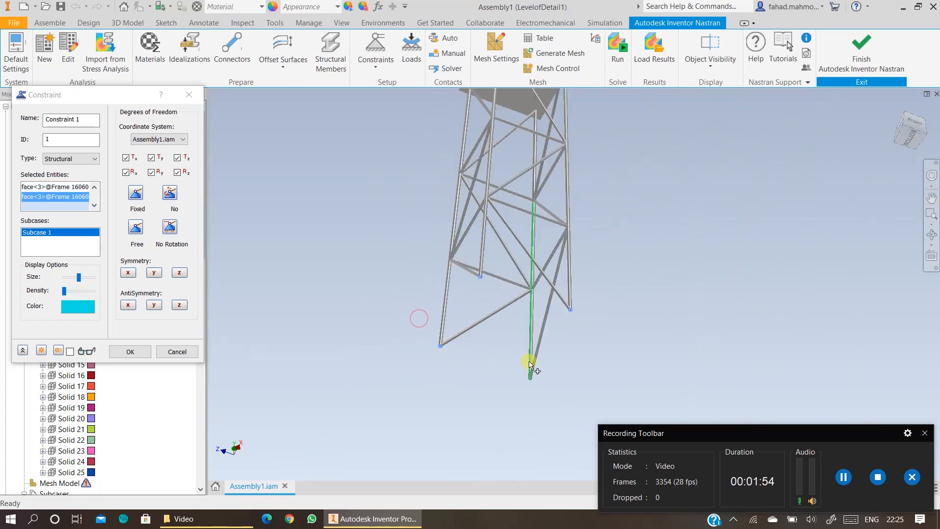
pyautogui.scroll(5, 524, 387)
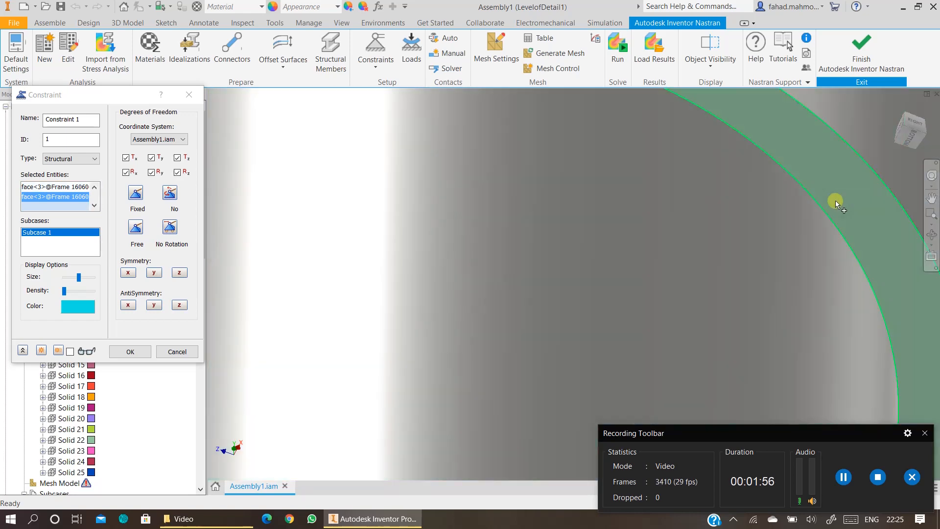
pyautogui.click(876, 207)
pyautogui.scroll(-5, 830, 266)
pyautogui.scroll(-5, 829, 266)
pyautogui.moveTo(817, 289); pyautogui.dragTo(556, 377, button='middle')
pyautogui.click(130, 351)
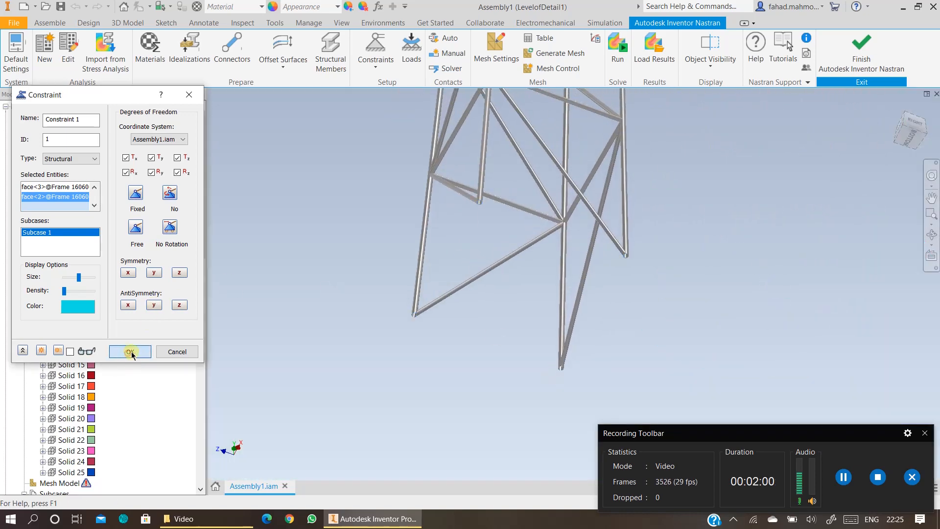
# - Turn the tower upright in an isometric view and set that view as home with Fit to View
pyautogui.click(901, 110)
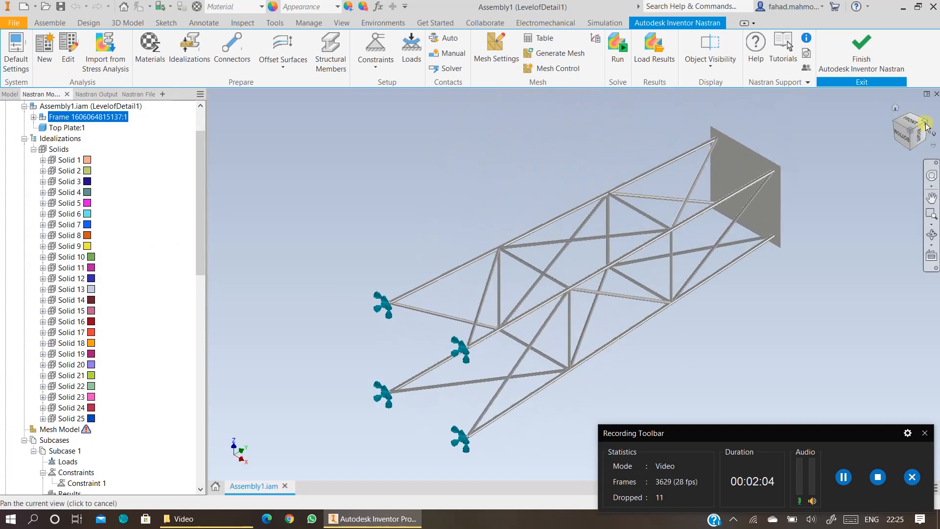
pyautogui.click(926, 127)
pyautogui.click(914, 150)
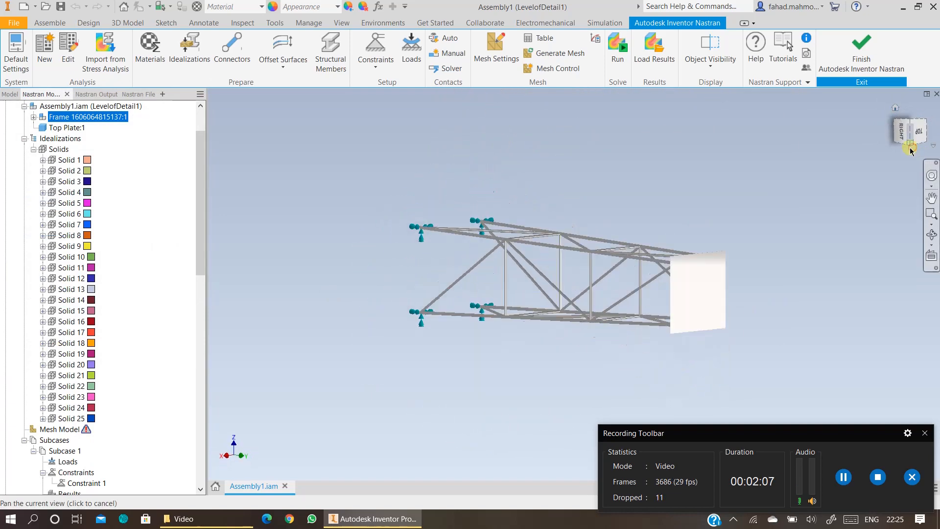
pyautogui.click(908, 142)
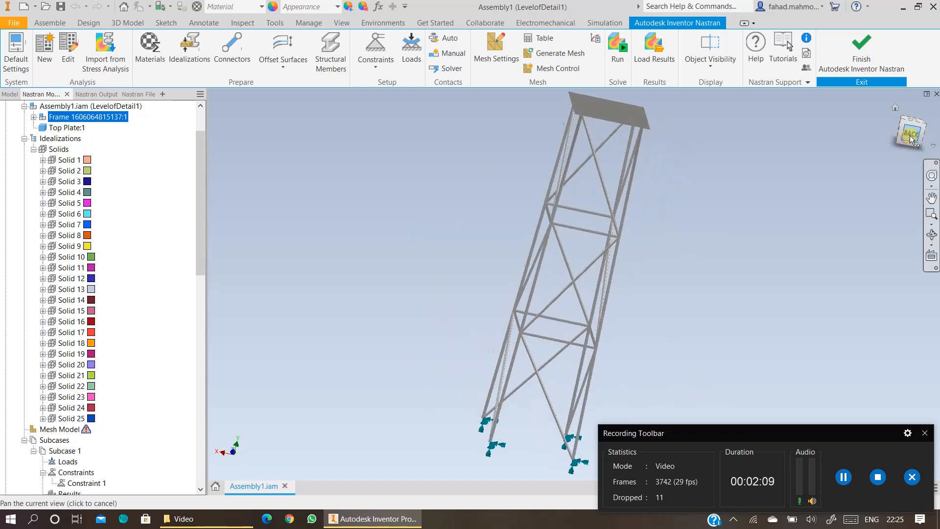
pyautogui.click(901, 121)
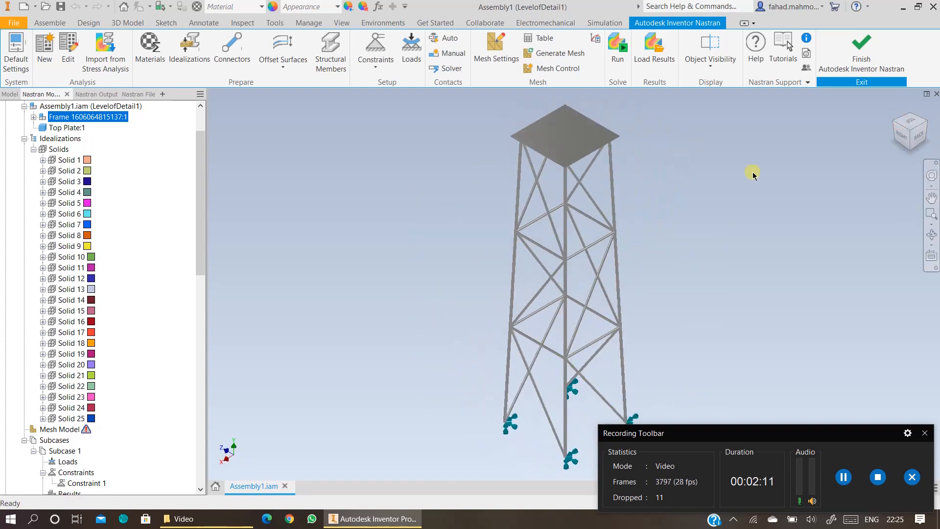
pyautogui.rightClick(912, 135)
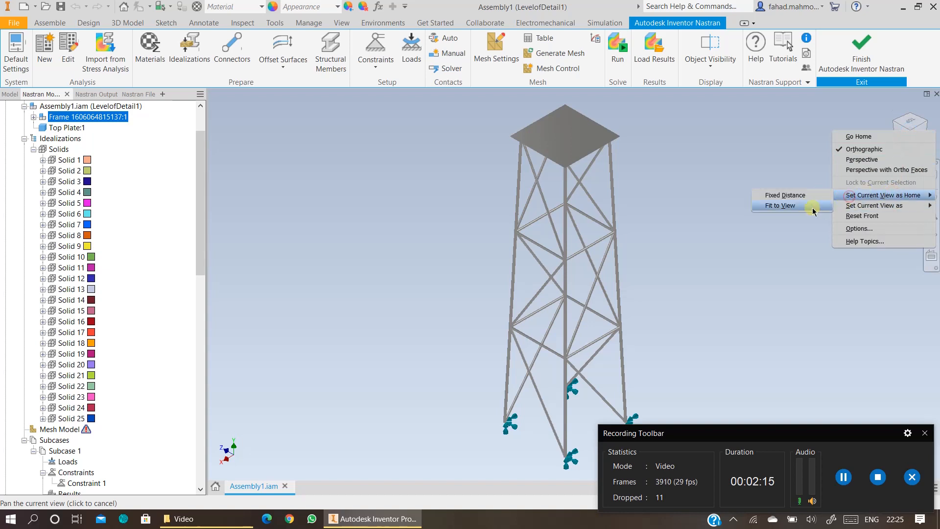
pyautogui.click(813, 206)
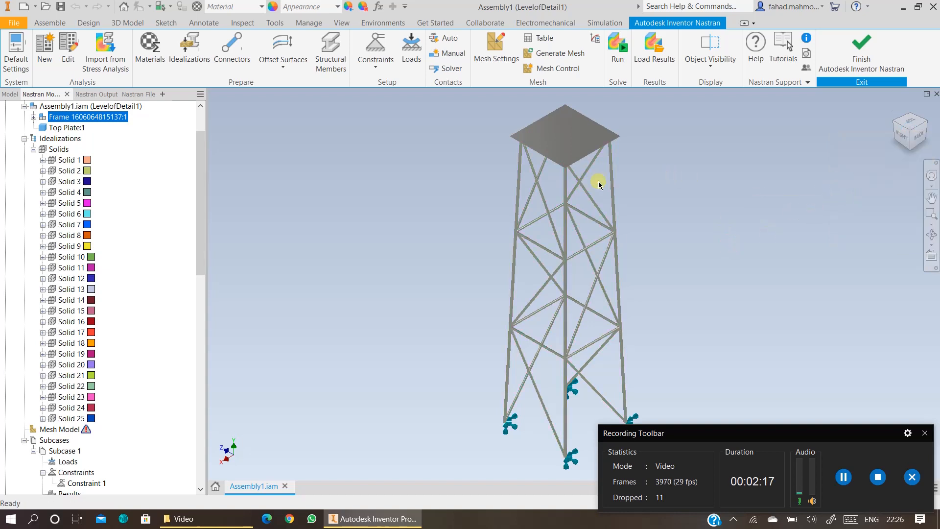
# - Create a distributed force load for Subcase 1 on the top plate's circular edge with an Fz magnitude of 30 N/mm
pyautogui.moveTo(664, 208); pyautogui.dragTo(521, 217, button='middle')
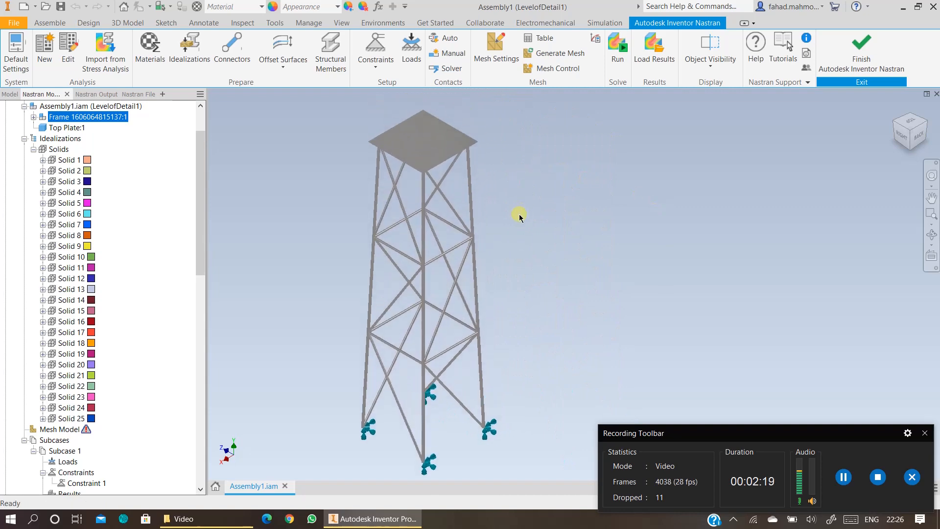
pyautogui.click(413, 52)
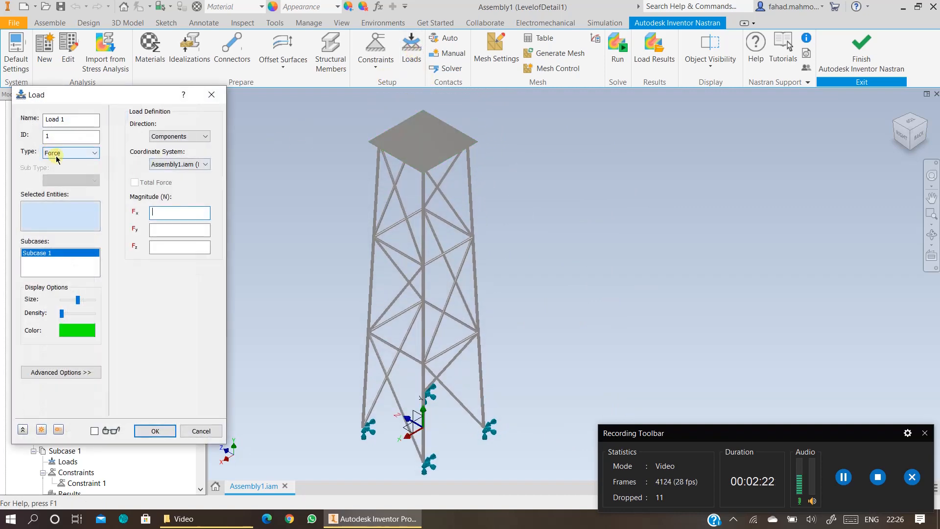
pyautogui.click(57, 157)
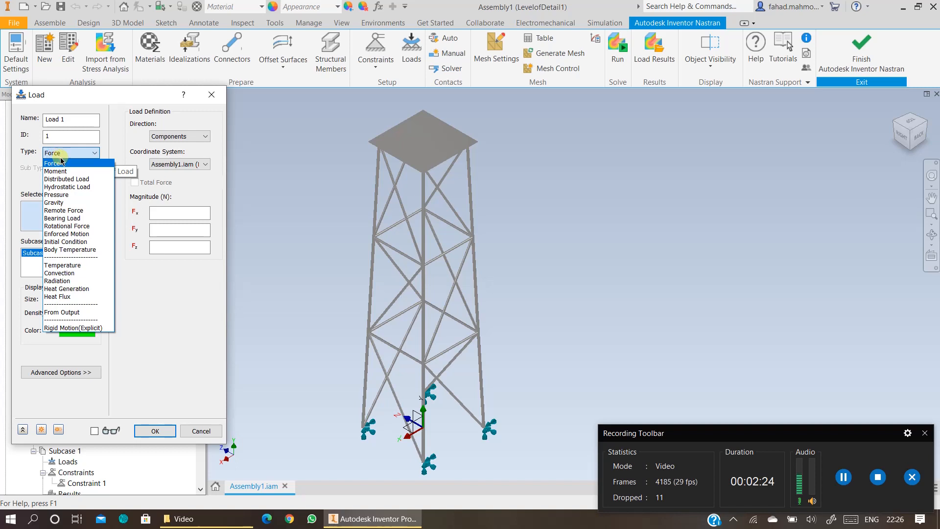
pyautogui.click(65, 165)
pyautogui.click(65, 152)
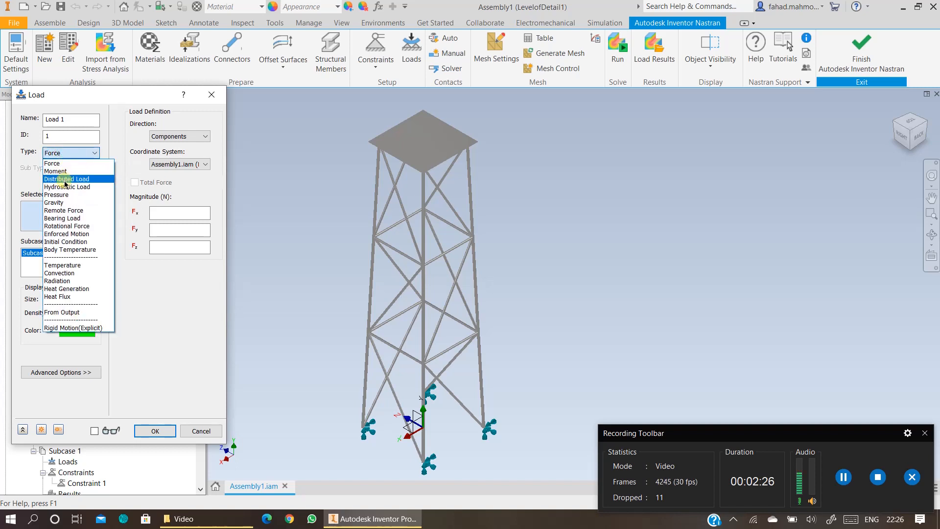
pyautogui.click(65, 180)
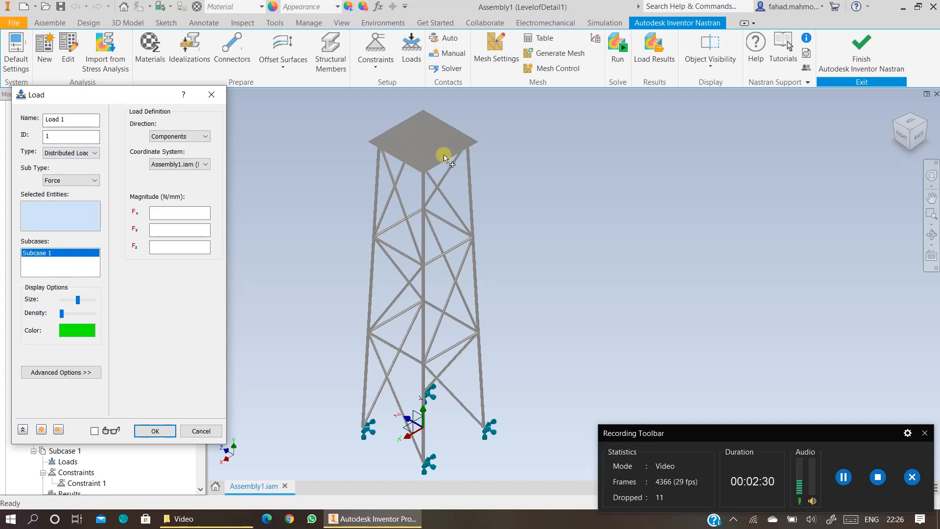
pyautogui.scroll(3, 447, 161)
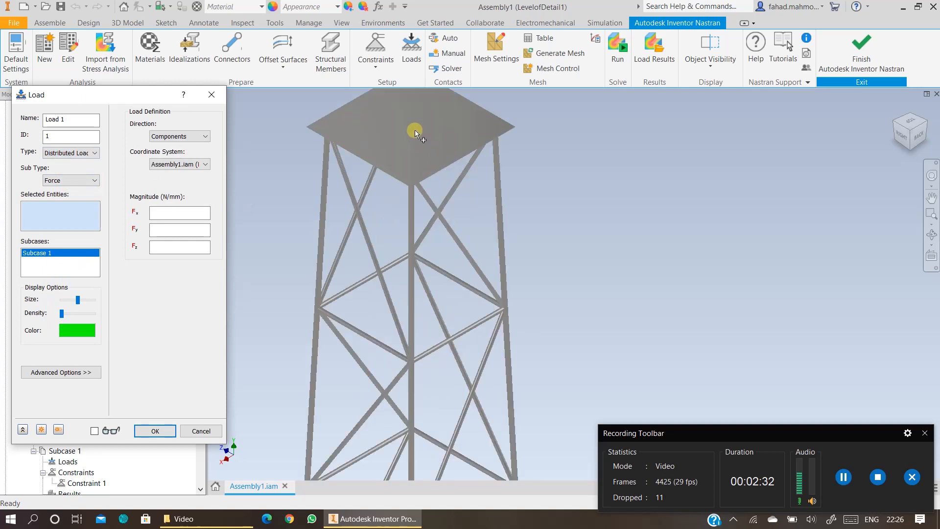
pyautogui.click(424, 133)
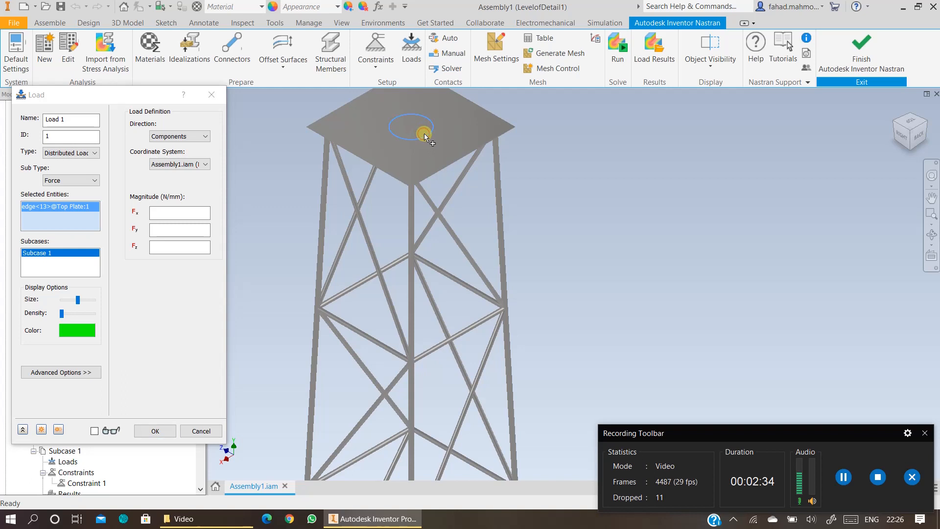
pyautogui.click(175, 244)
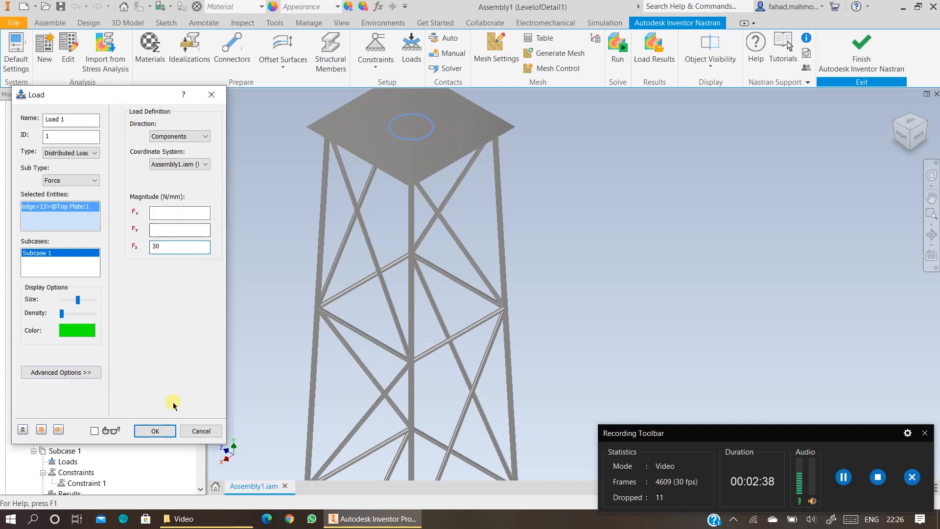
pyautogui.click(156, 431)
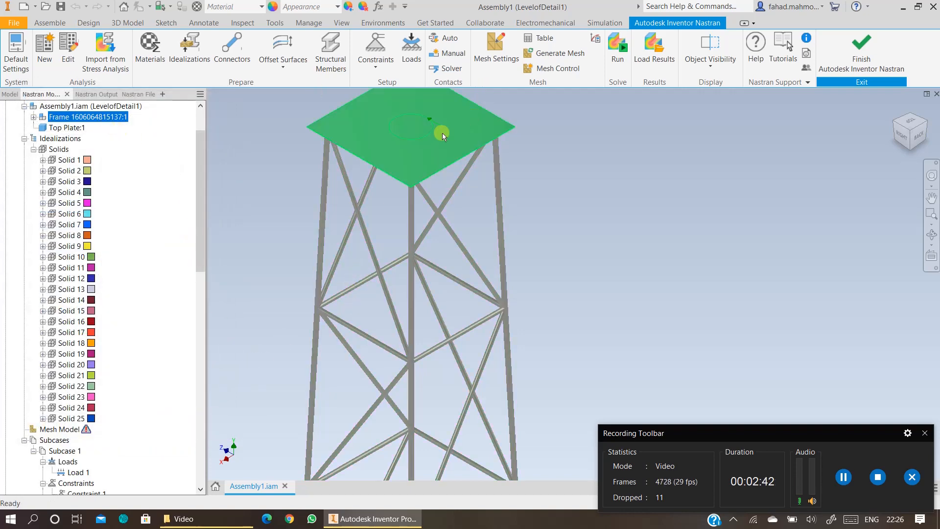
# - Open Load 1 for editing and try to change its direction to Normal To Surface
pyautogui.doubleClick(434, 122)
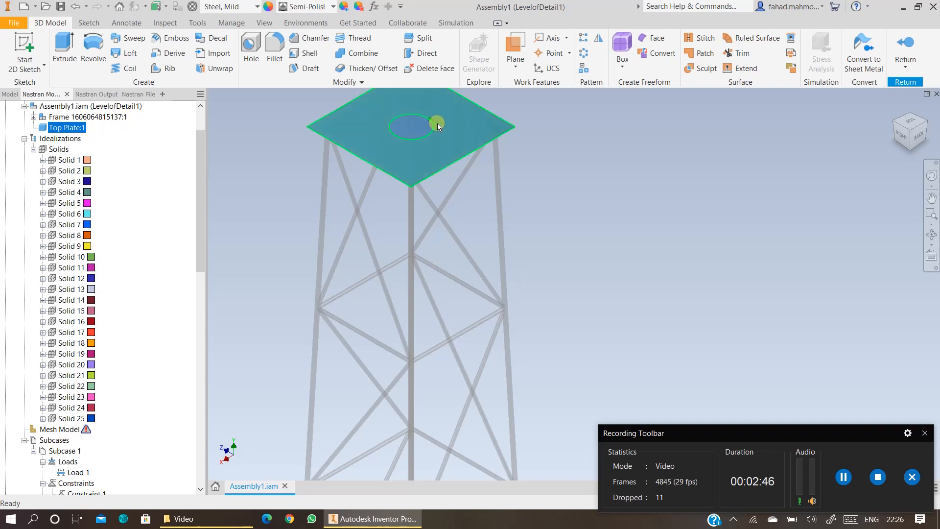
pyautogui.scroll(-7, 163, 416)
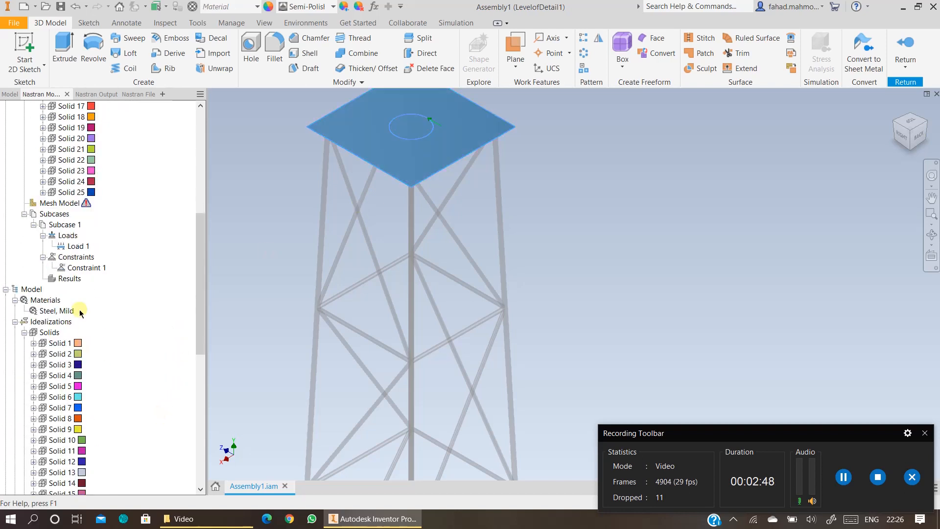
pyautogui.rightClick(81, 251)
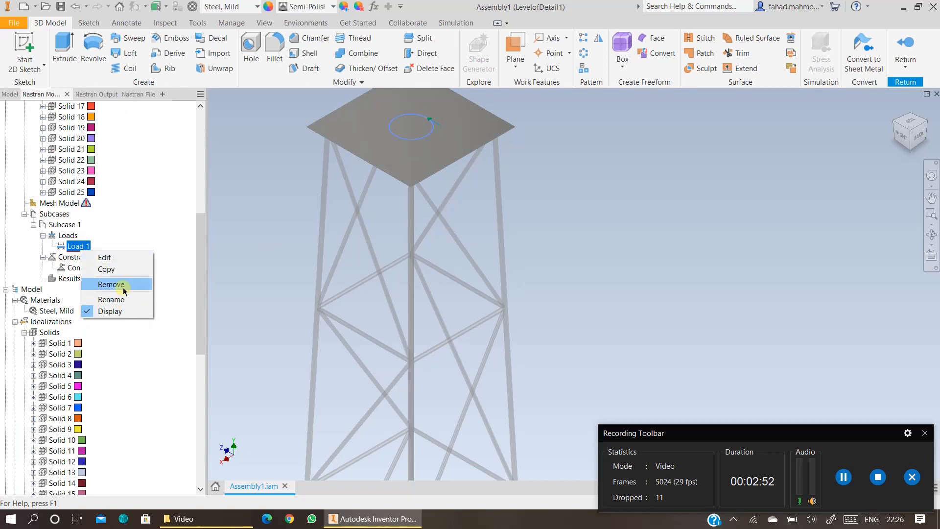
pyautogui.click(107, 257)
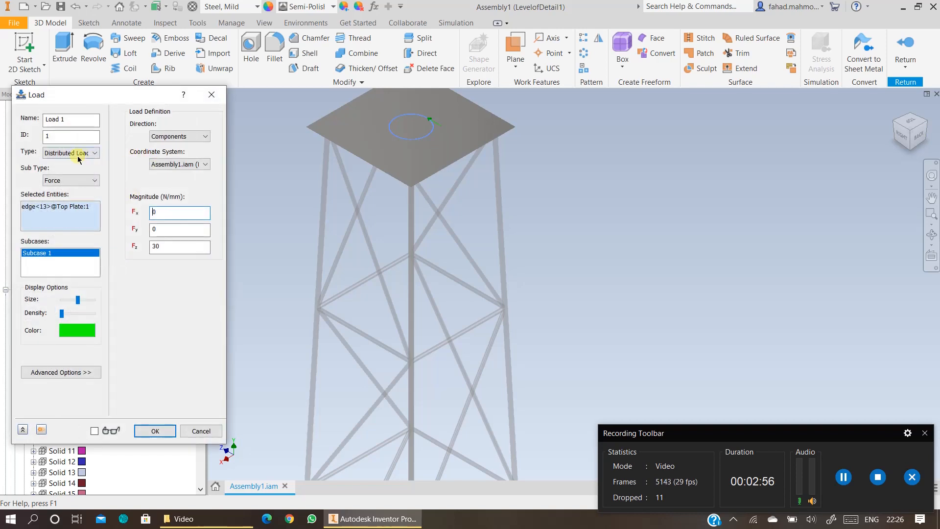
pyautogui.click(202, 137)
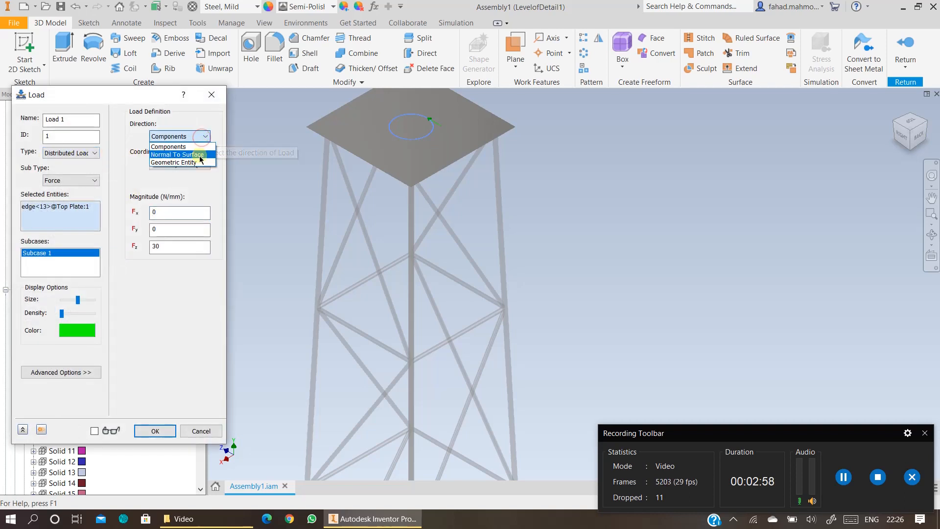
pyautogui.click(200, 155)
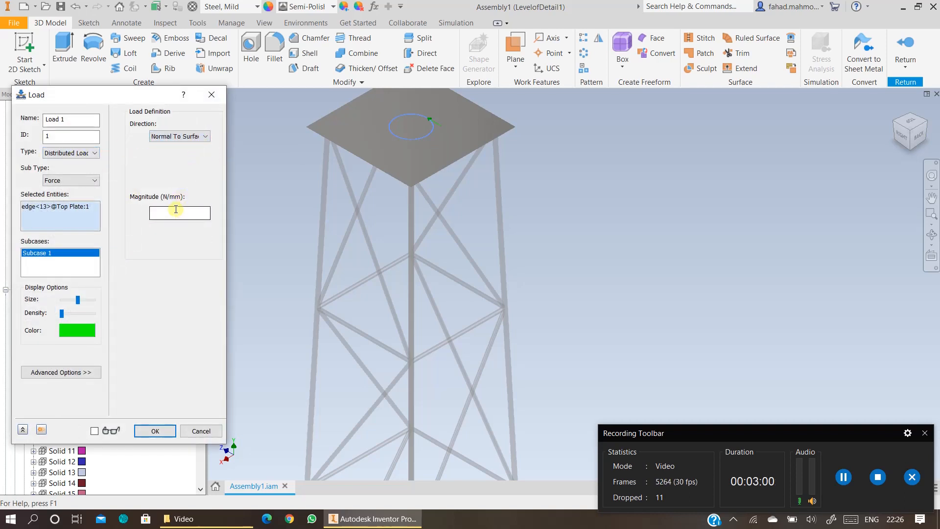
pyautogui.click(159, 429)
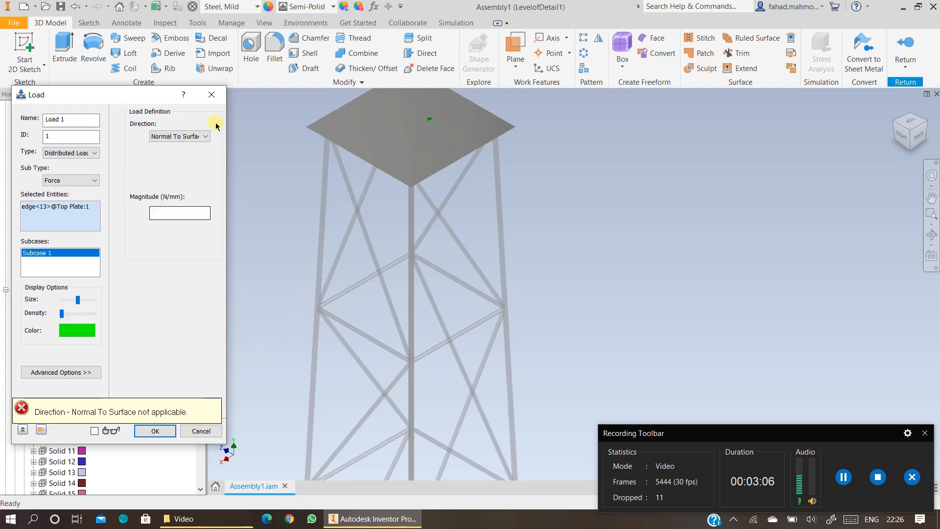
# - Switch the load's direction back to Components and close the load definition
pyautogui.click(203, 137)
pyautogui.click(194, 143)
pyautogui.click(194, 142)
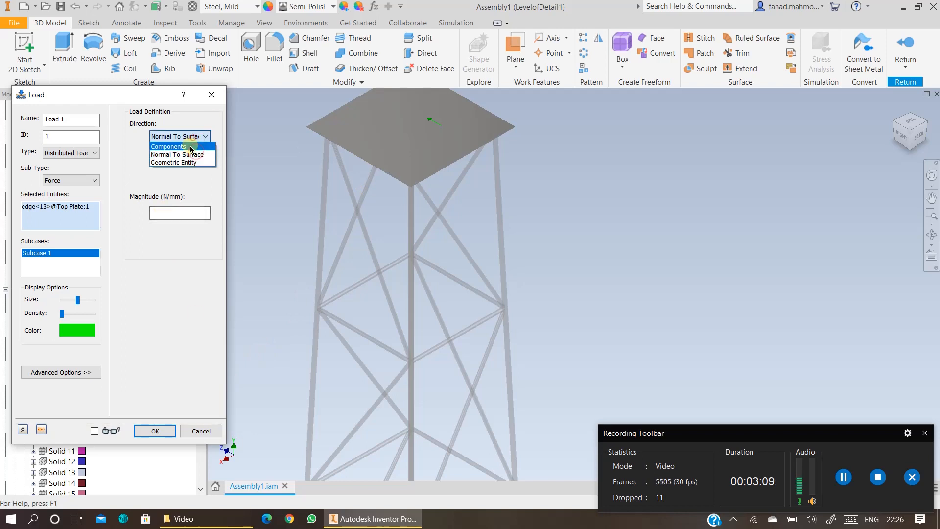
pyautogui.click(190, 146)
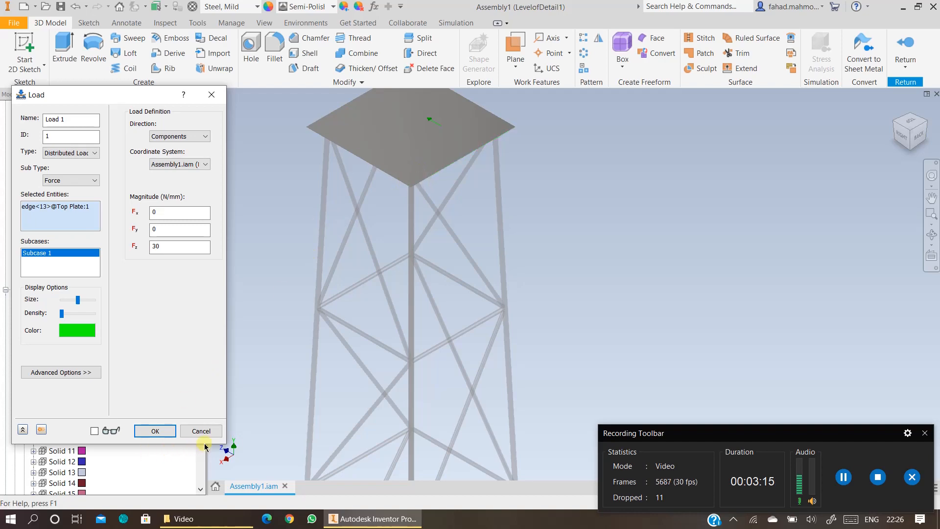
pyautogui.press('Return')
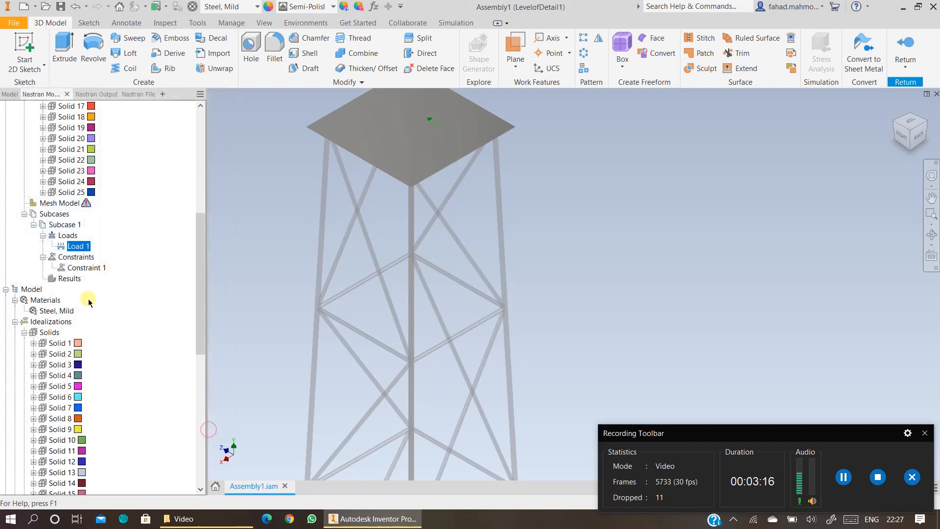
# - Remove Load 1 from Subcase 1 and delete it from the model's loads
pyautogui.rightClick(82, 251)
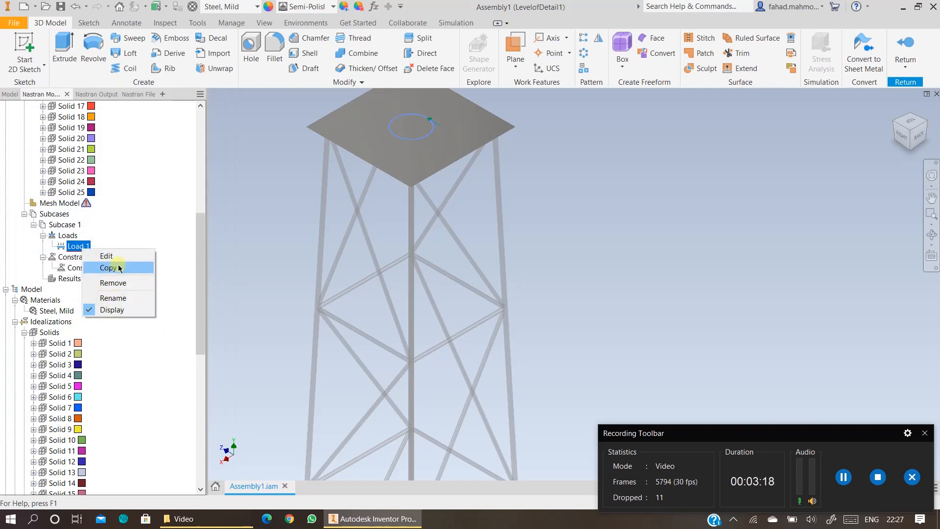
pyautogui.click(120, 283)
pyautogui.scroll(-8, 119, 276)
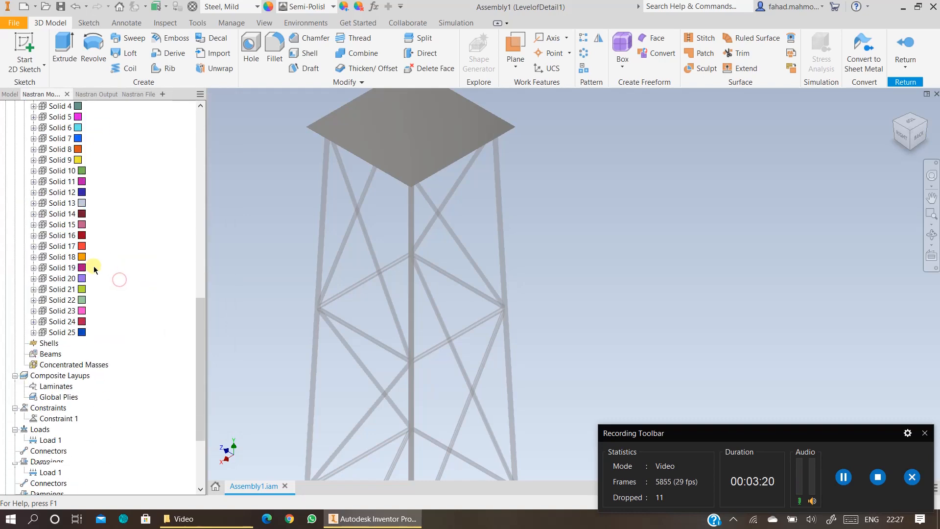
pyautogui.rightClick(52, 443)
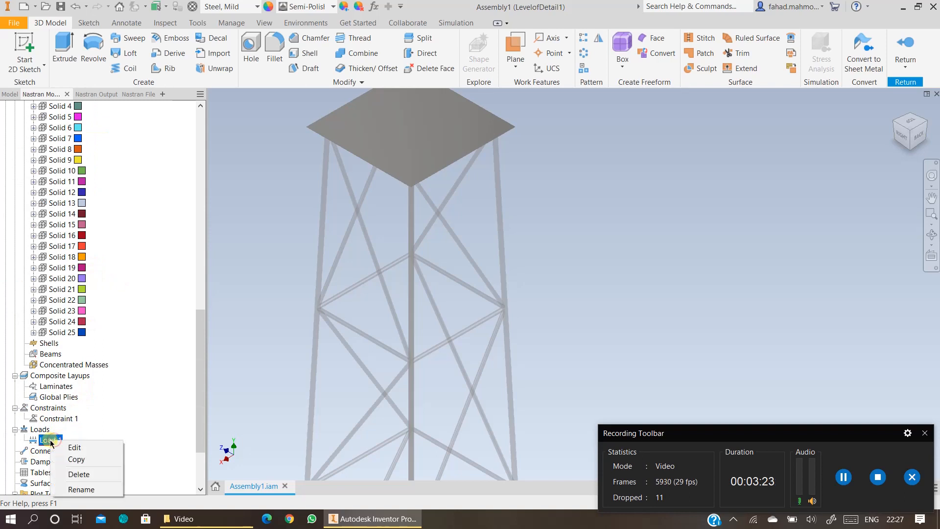
pyautogui.click(68, 475)
pyautogui.click(464, 306)
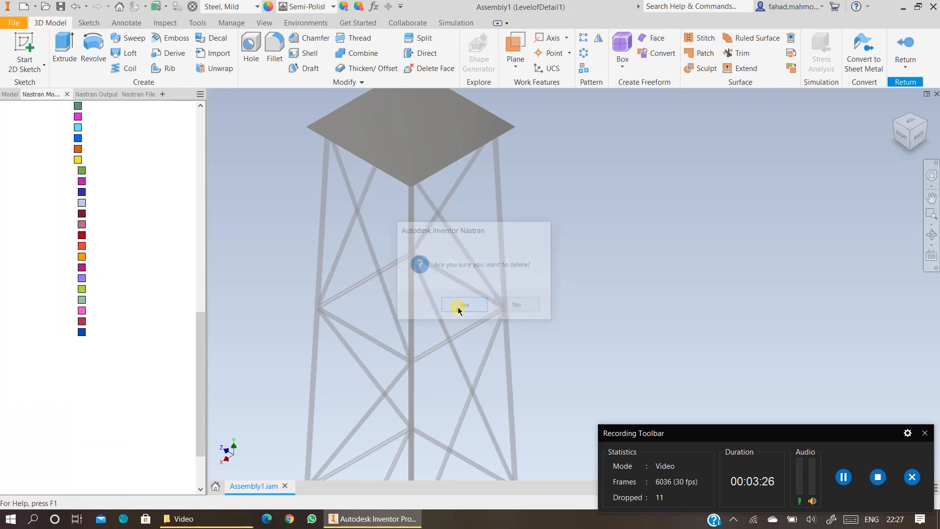
pyautogui.scroll(-2, 63, 452)
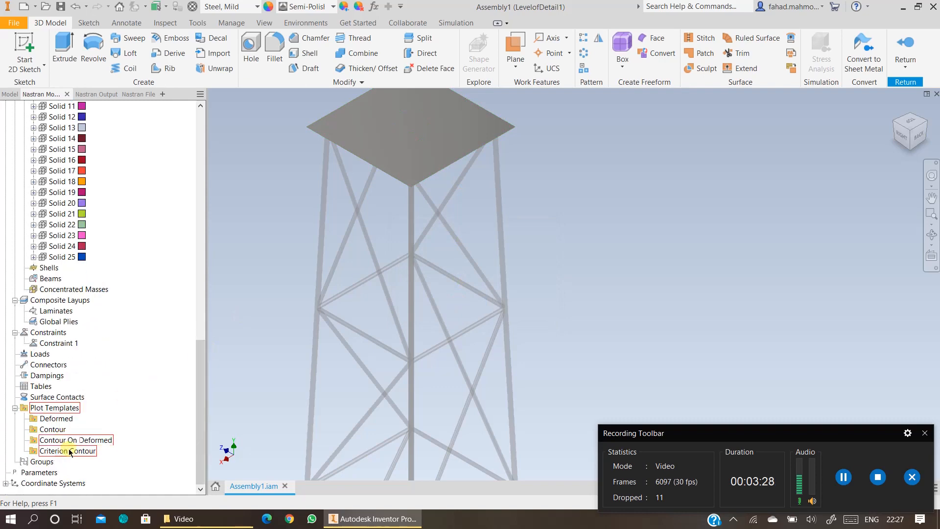
# - Leave the 3D model editing mode and return to the Nastran analysis of the tower assembly
pyautogui.scroll(10, 64, 451)
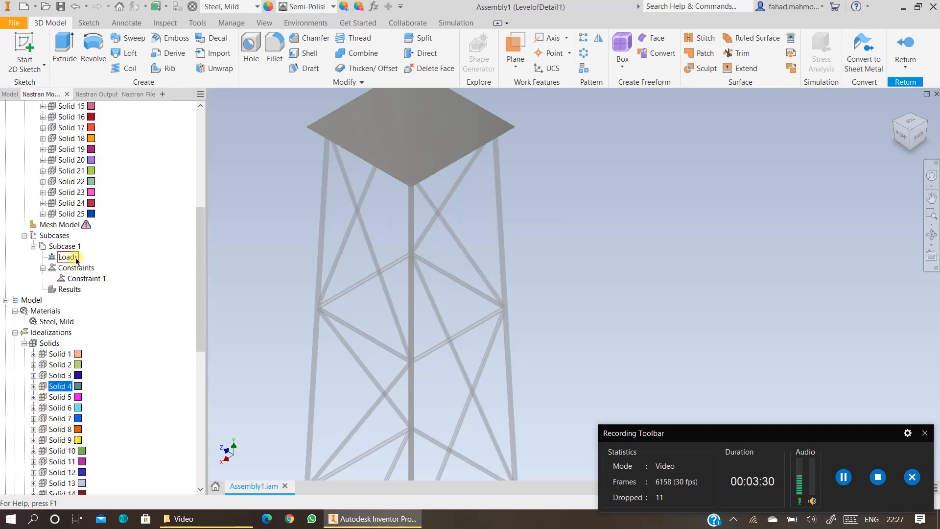
pyautogui.click(72, 260)
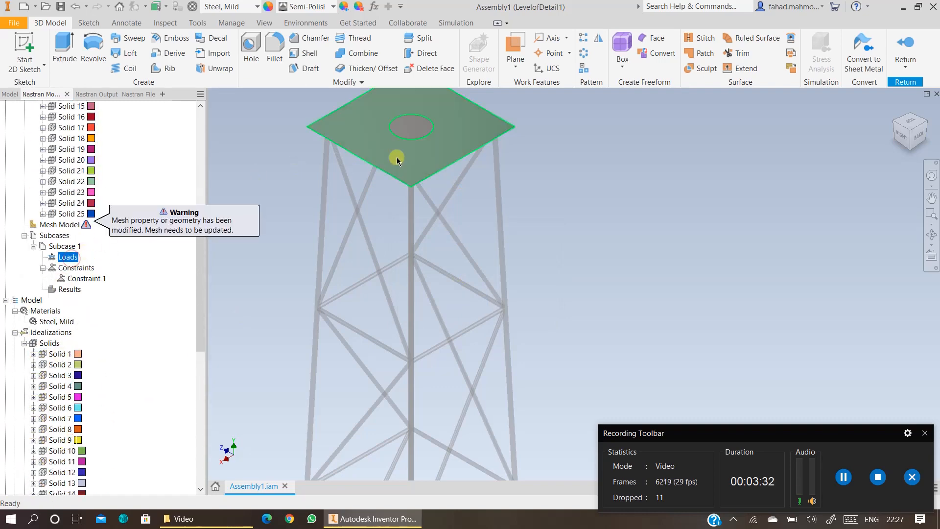
pyautogui.moveTo(617, 186); pyautogui.dragTo(620, 242, button='middle')
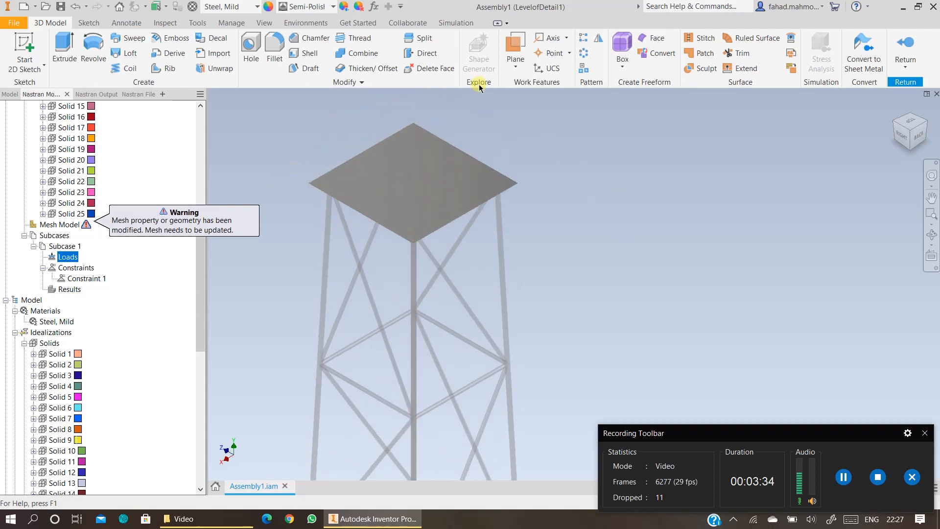
pyautogui.click(901, 48)
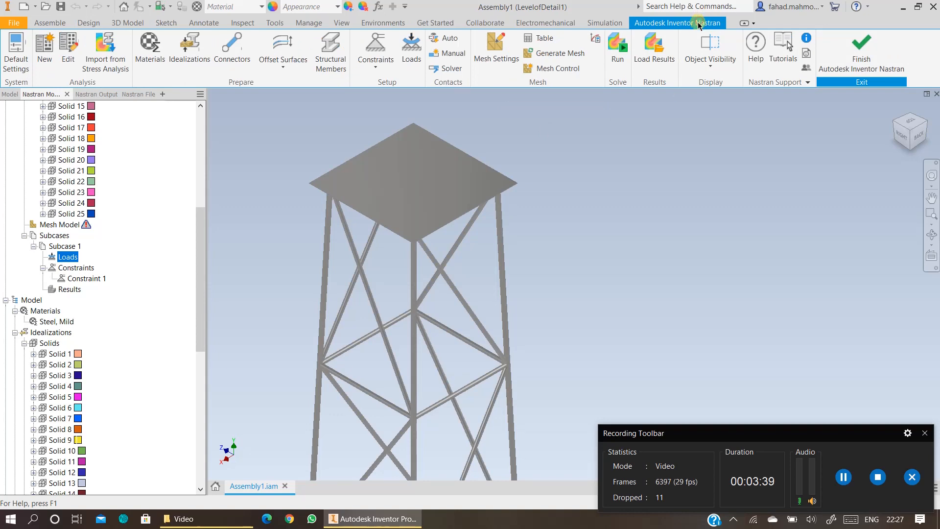
# - Create a Force load for Subcase 1 on the top plate's circular face, normal to the surface, with a magnitude of -25000 N
pyautogui.click(411, 44)
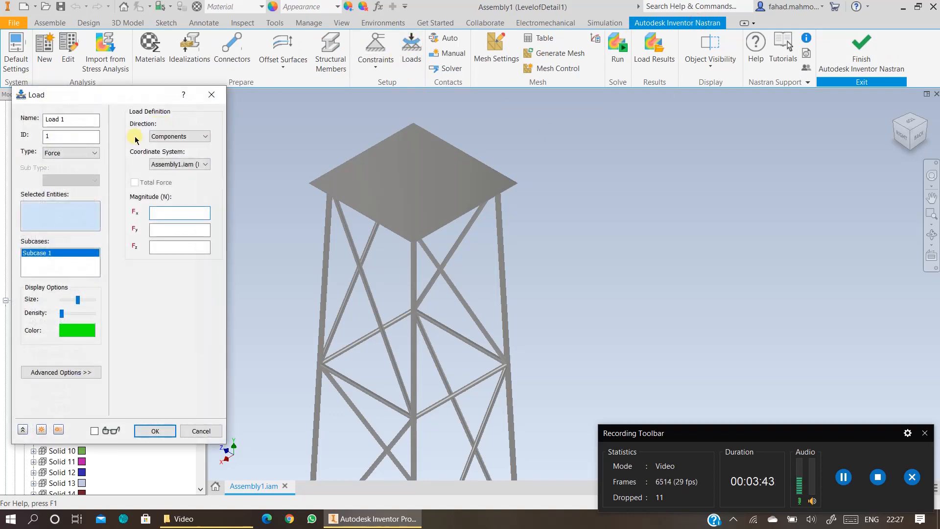
pyautogui.click(84, 156)
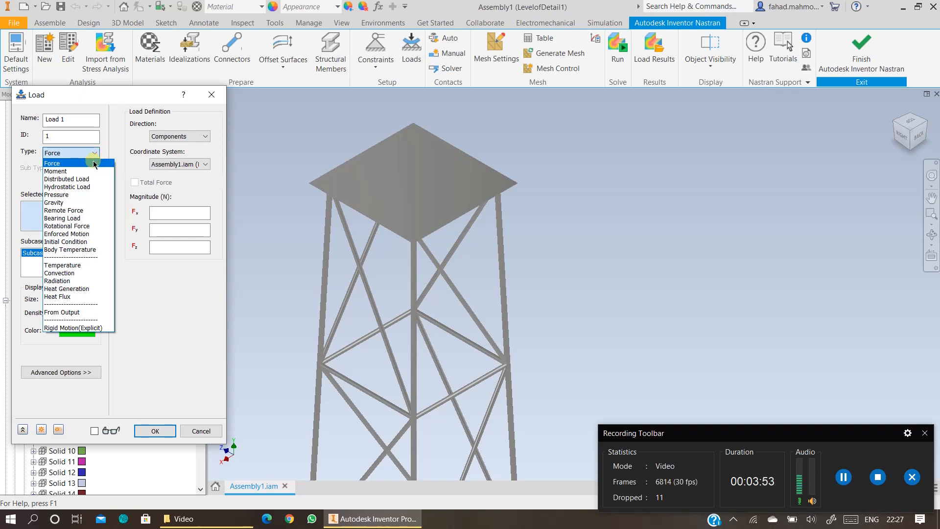
pyautogui.click(94, 163)
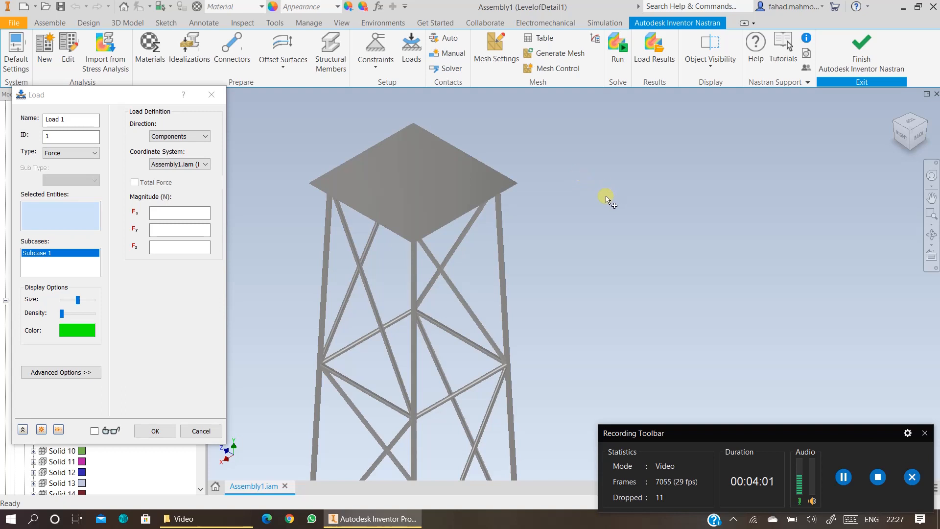
pyautogui.moveTo(607, 198); pyautogui.dragTo(576, 245, button='middle')
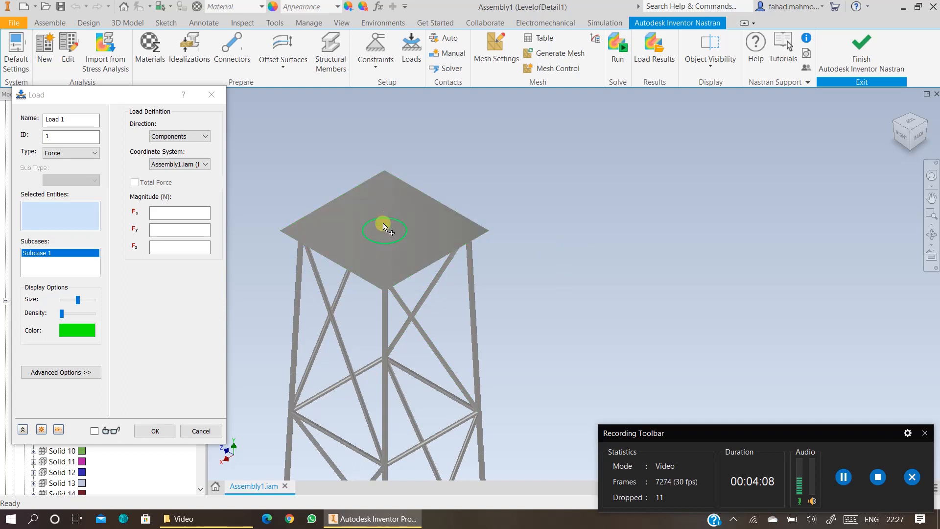
pyautogui.click(189, 136)
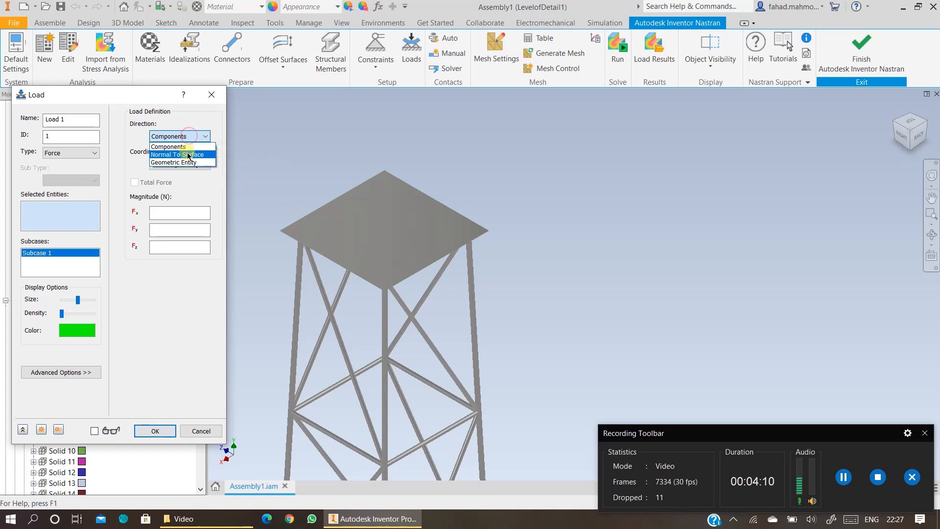
pyautogui.click(184, 154)
pyautogui.click(161, 212)
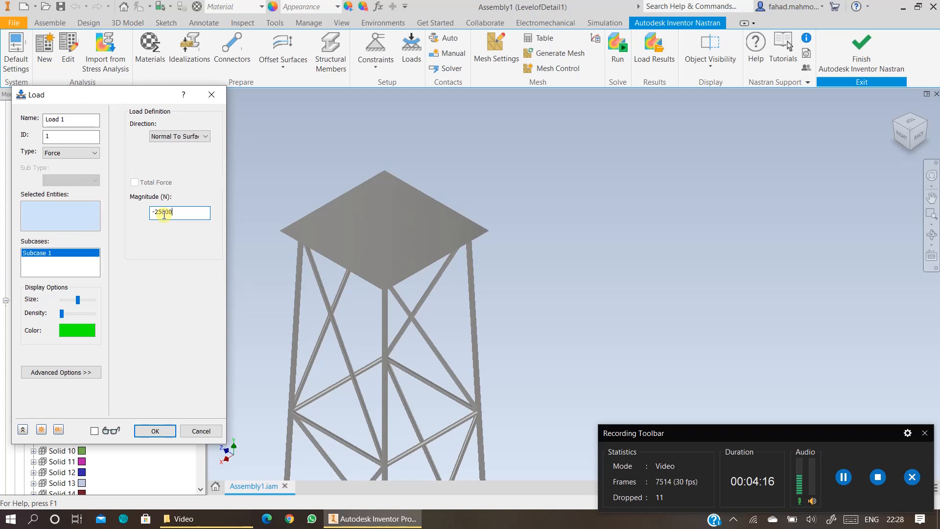
pyautogui.click(389, 238)
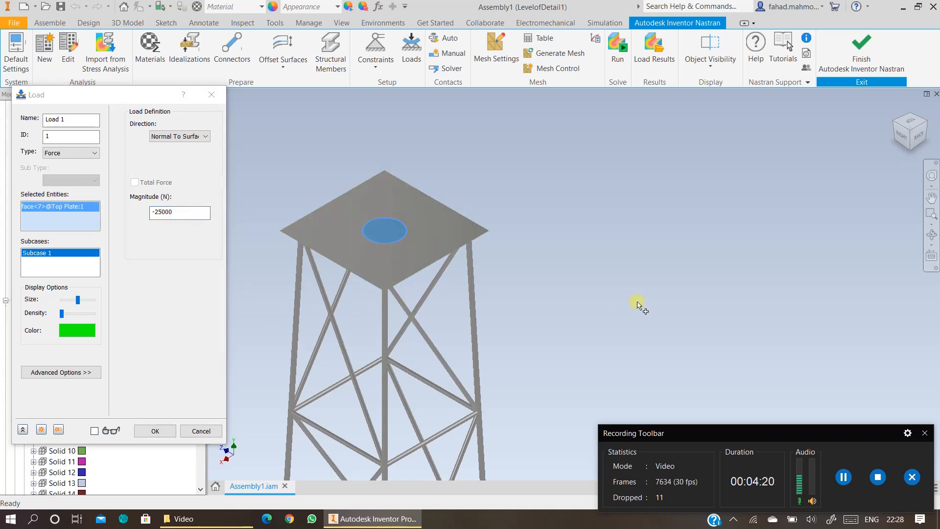
pyautogui.click(159, 433)
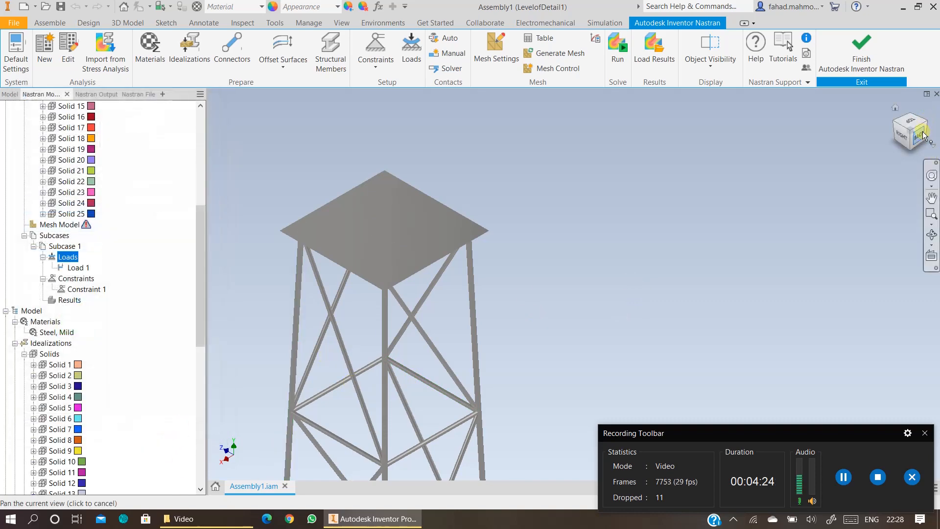
# - Examine the load arrow's direction at the top plate from the back, and view the whole tower with its supports
pyautogui.click(924, 135)
pyautogui.scroll(-2, 569, 109)
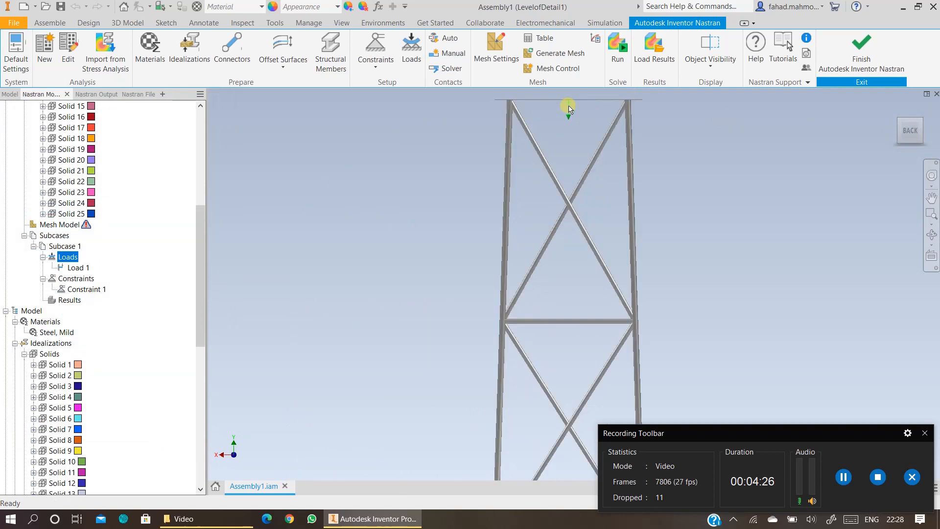
pyautogui.click(932, 235)
pyautogui.moveTo(871, 242); pyautogui.dragTo(588, 269)
pyautogui.click(829, 161)
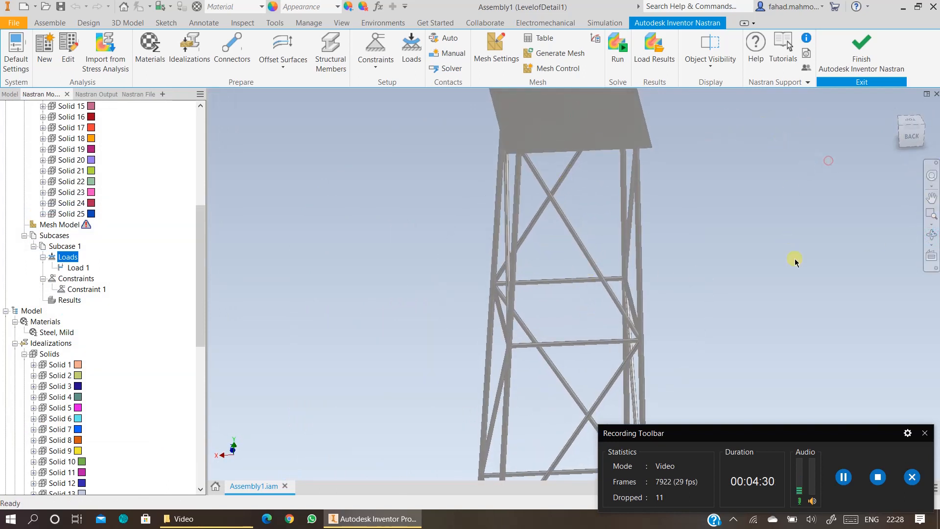
pyautogui.moveTo(795, 262); pyautogui.dragTo(583, 226, button='middle')
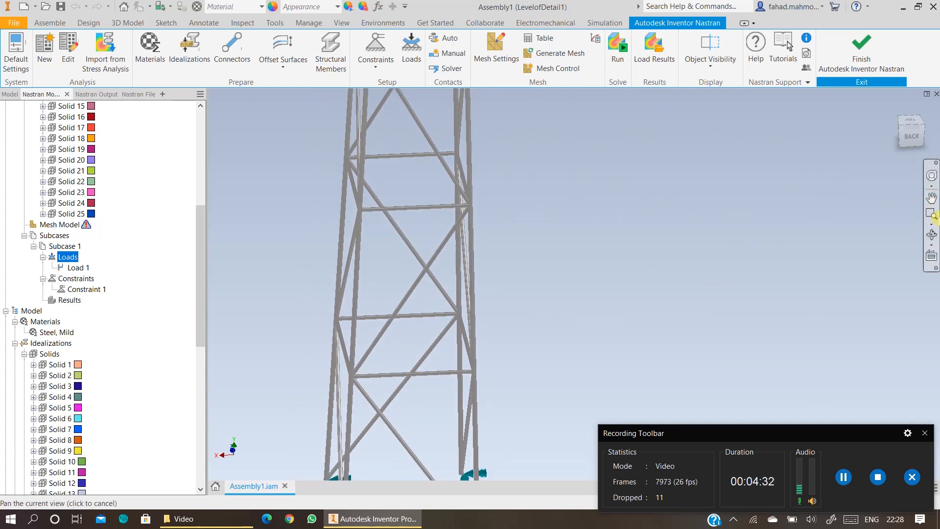
pyautogui.click(895, 108)
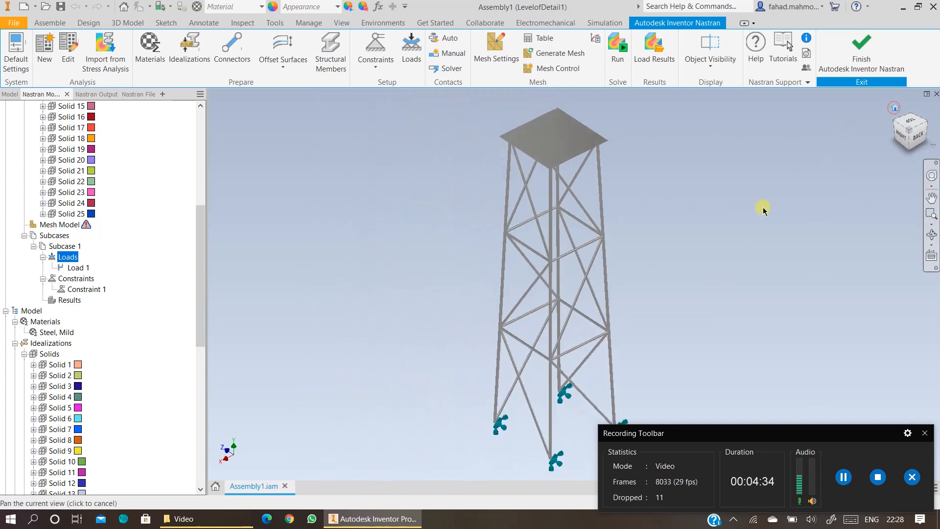
pyautogui.moveTo(682, 269); pyautogui.dragTo(501, 243)
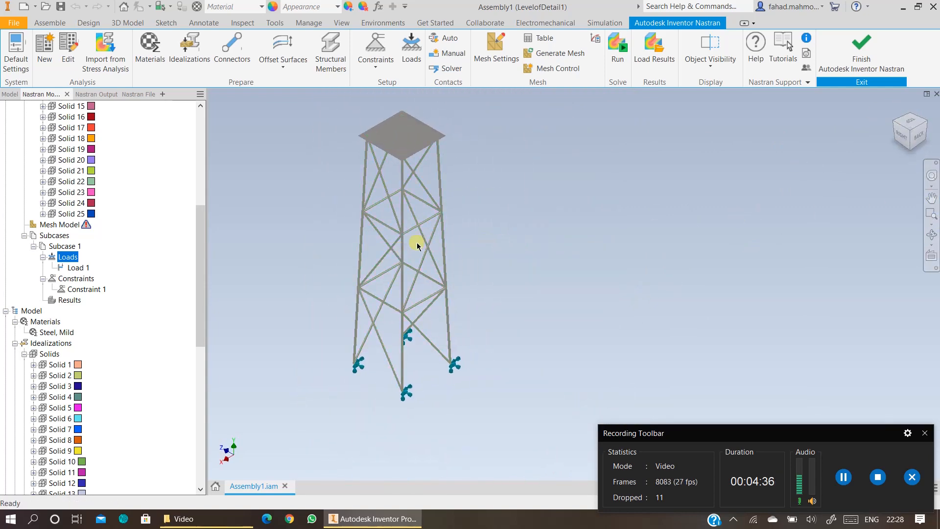
# - Define a second Force load for Subcase 1 by components on the front leg's lower member, with Fz set to -900000 N
pyautogui.click(412, 47)
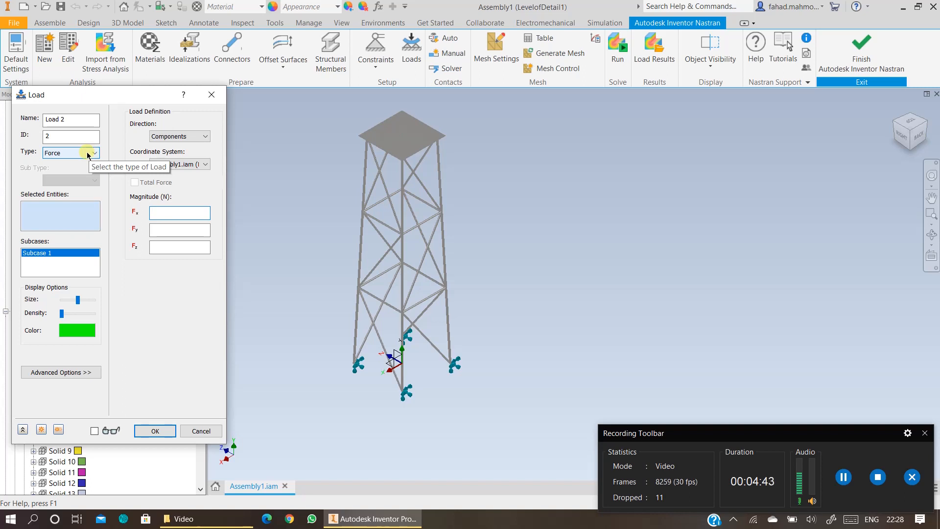
pyautogui.click(87, 154)
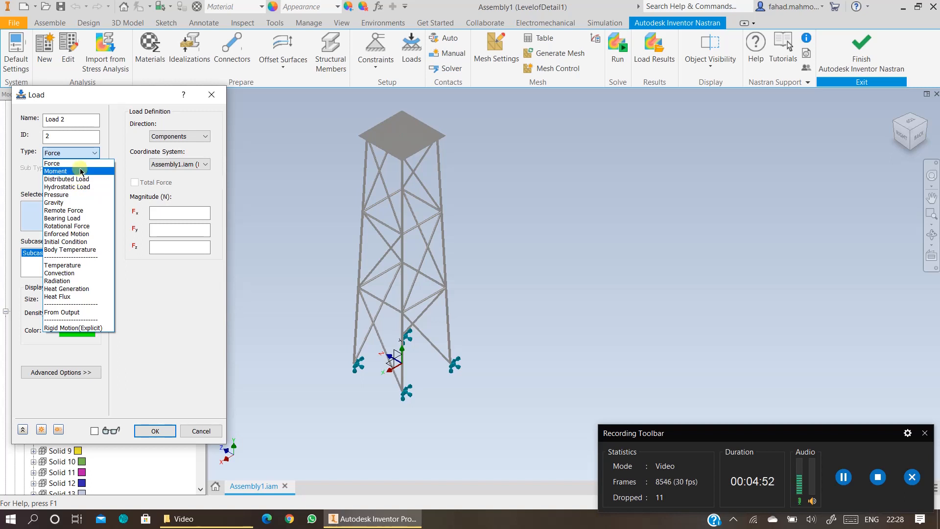
pyautogui.click(83, 164)
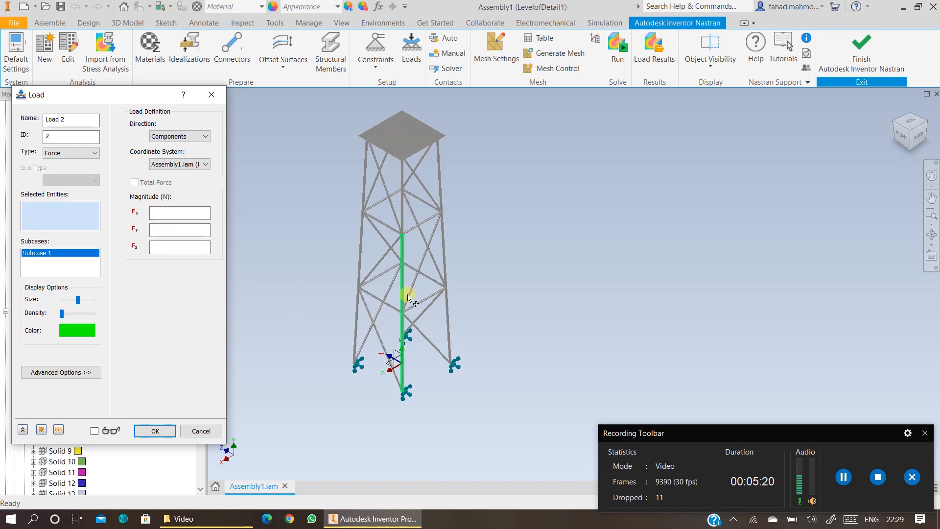
pyautogui.click(204, 137)
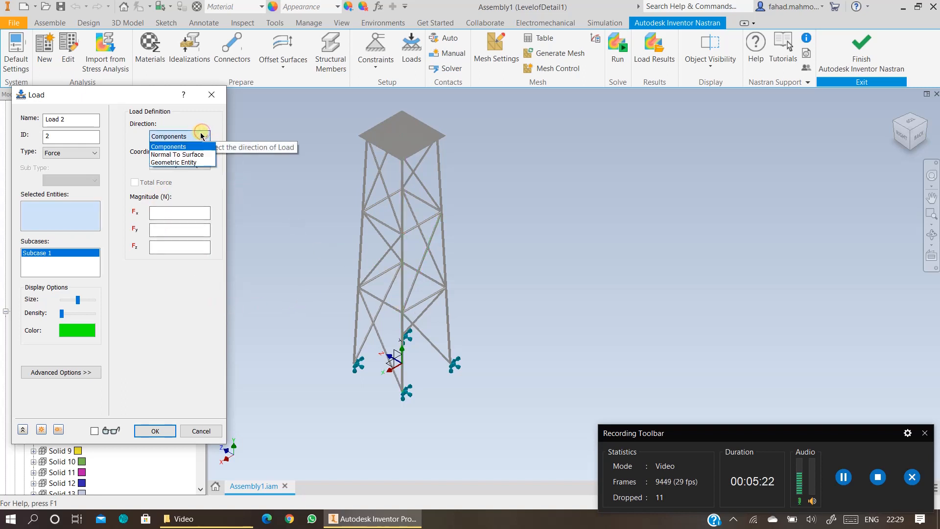
pyautogui.click(202, 137)
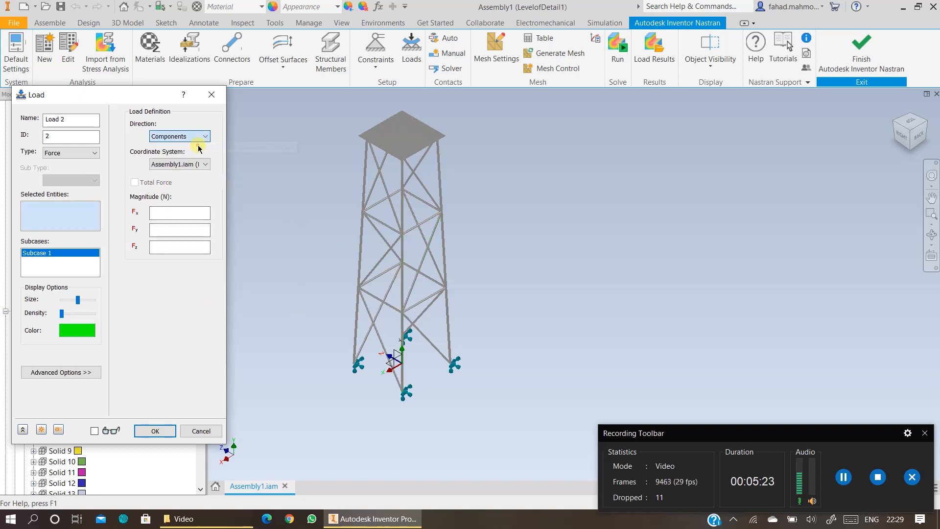
pyautogui.click(406, 279)
pyautogui.scroll(3, 390, 370)
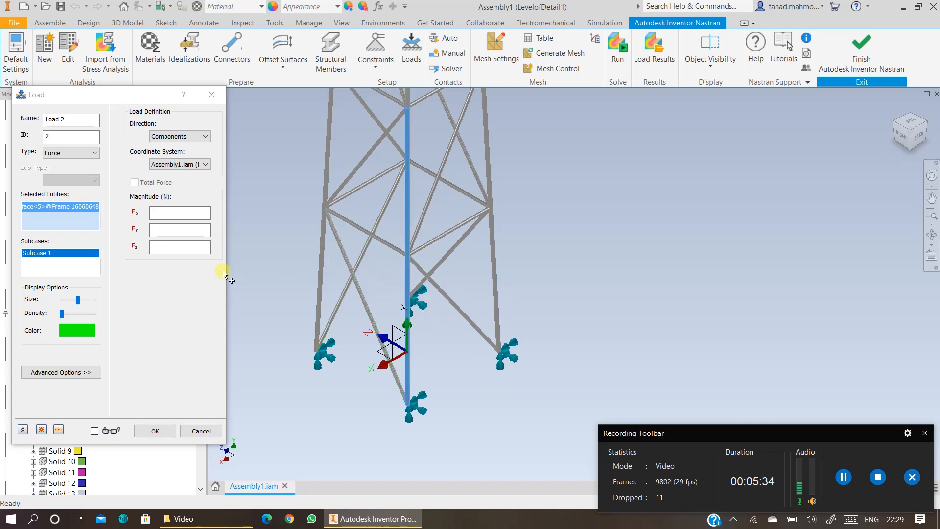
pyautogui.click(186, 247)
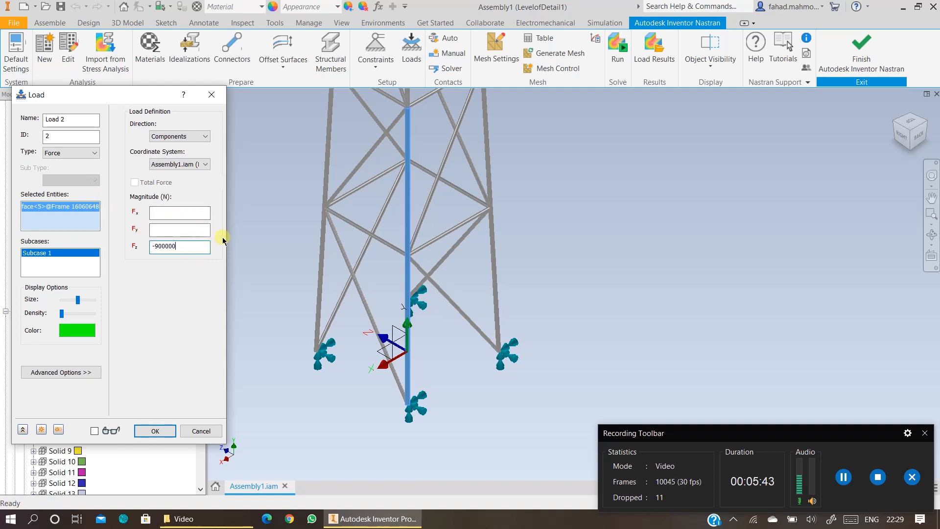
# - Add the adjacent leg, two horizontal braces and two diagonals on the same tower side to the second load, and accept it
pyautogui.moveTo(596, 219); pyautogui.dragTo(534, 269, button='middle')
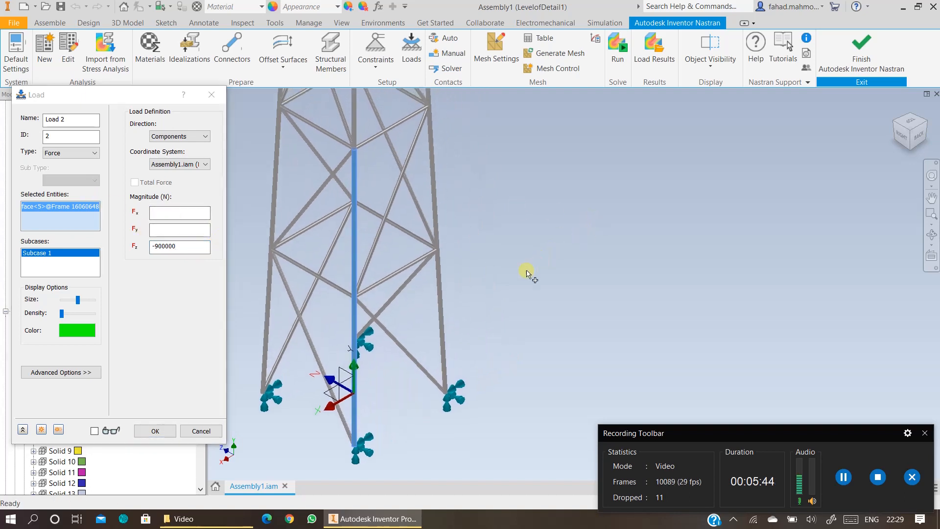
pyautogui.click(391, 282)
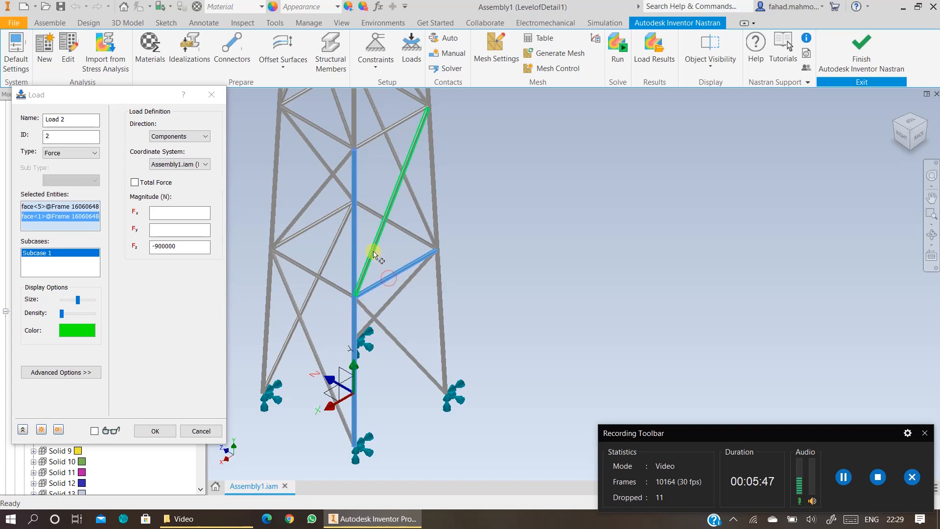
pyautogui.click(374, 252)
pyautogui.click(380, 138)
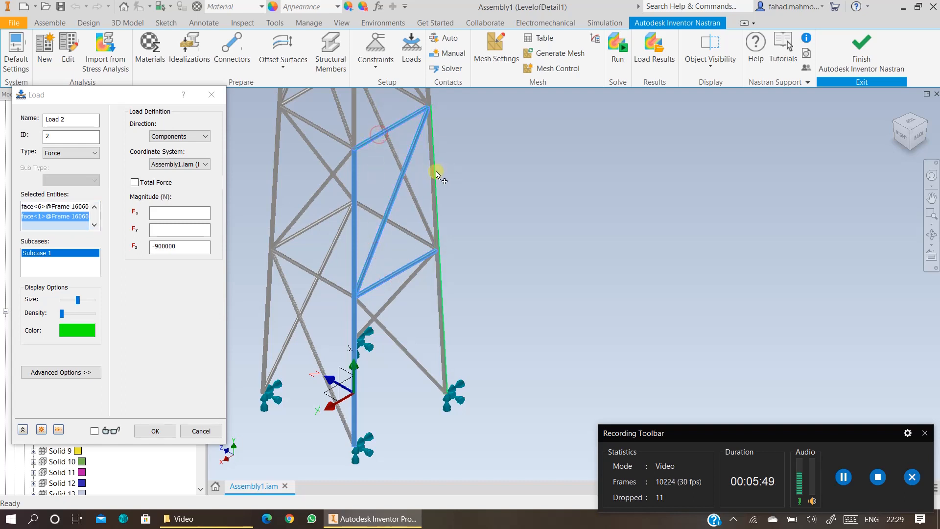
pyautogui.click(441, 208)
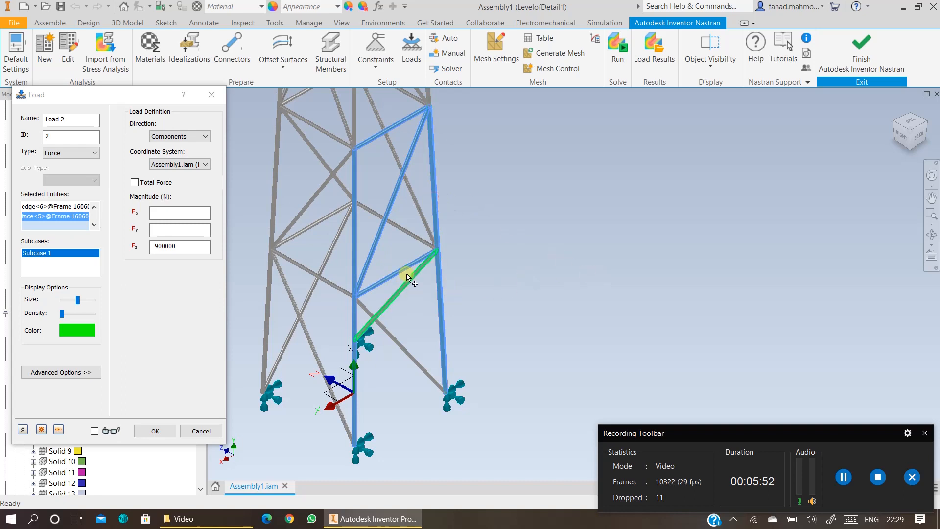
pyautogui.click(389, 334)
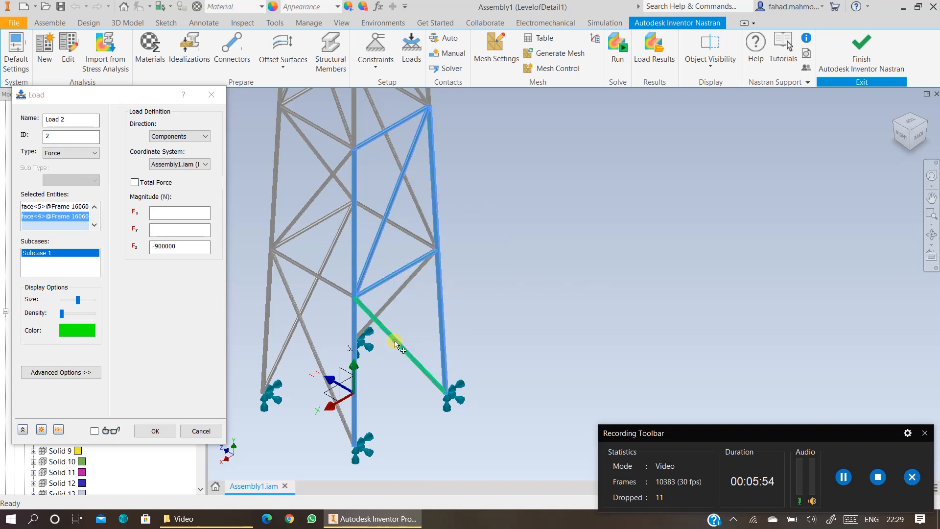
pyautogui.scroll(5, 603, 278)
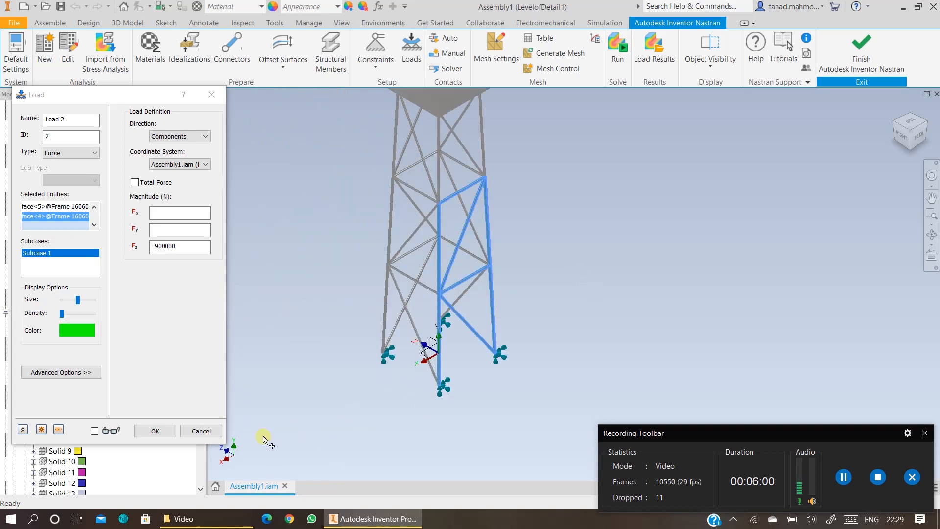
pyautogui.click(163, 431)
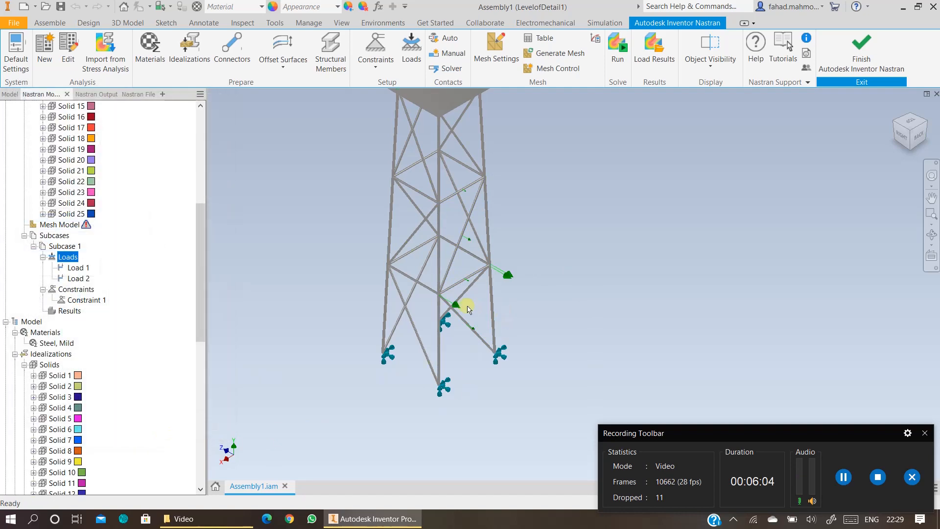
# - Edit the second side load on the tower and reverse its direction by setting Fz to 900000 N
pyautogui.scroll(2, 467, 309)
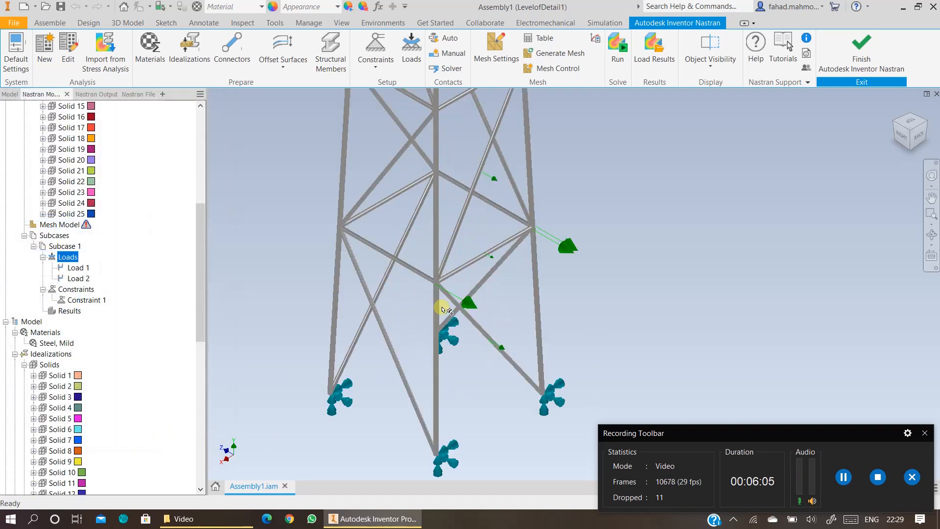
pyautogui.click(469, 306)
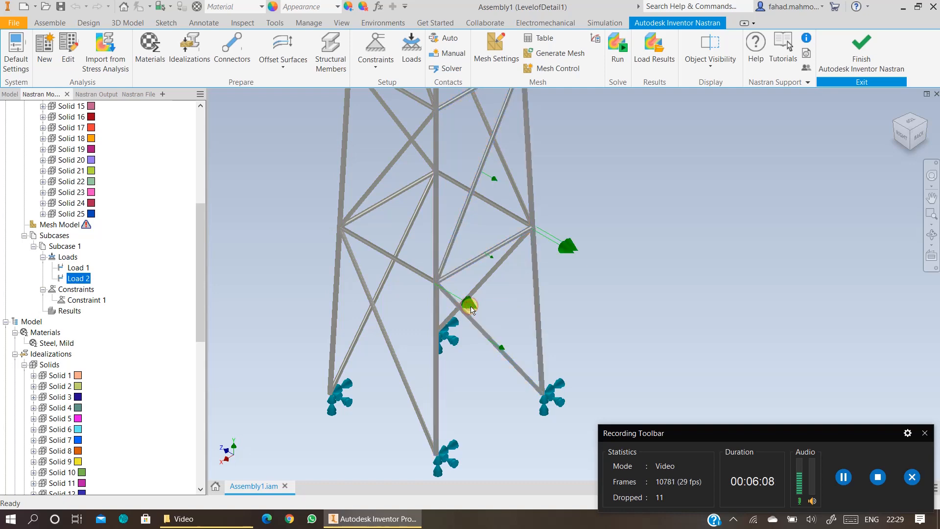
pyautogui.doubleClick(470, 308)
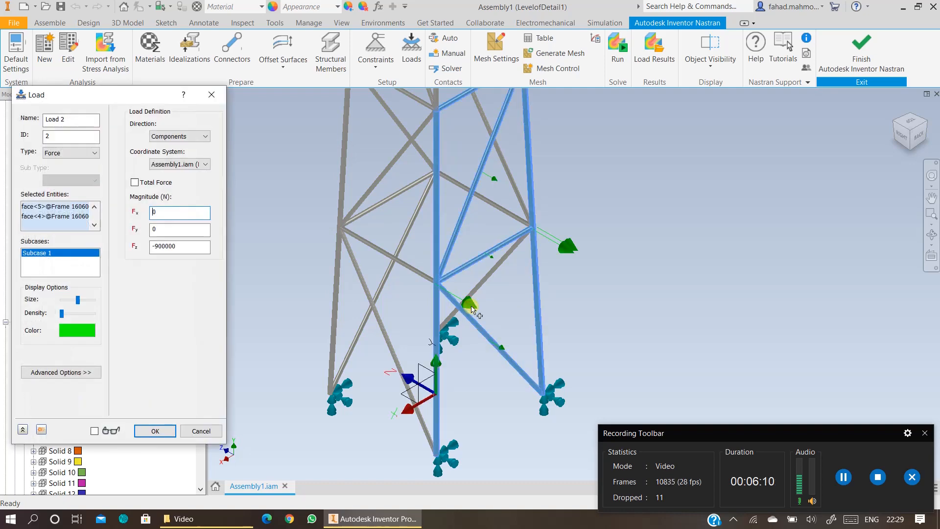
pyautogui.click(157, 247)
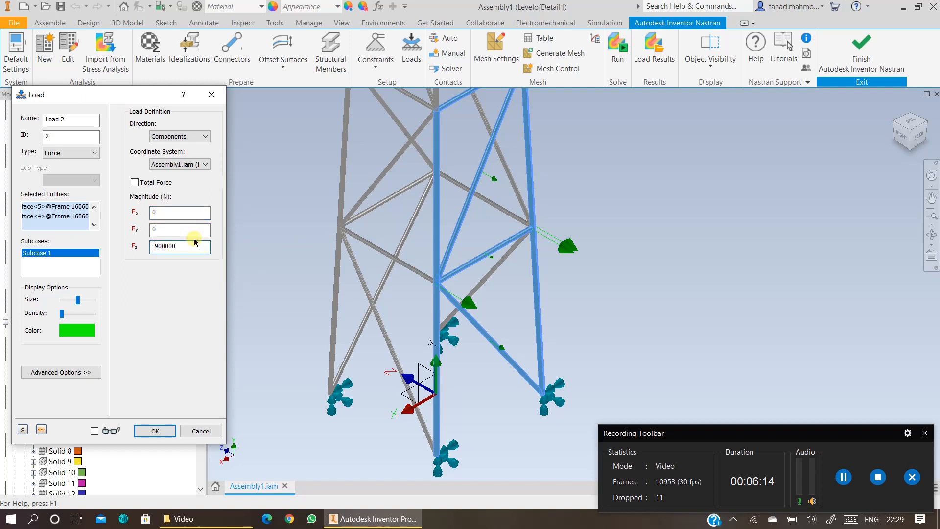
pyautogui.click(155, 431)
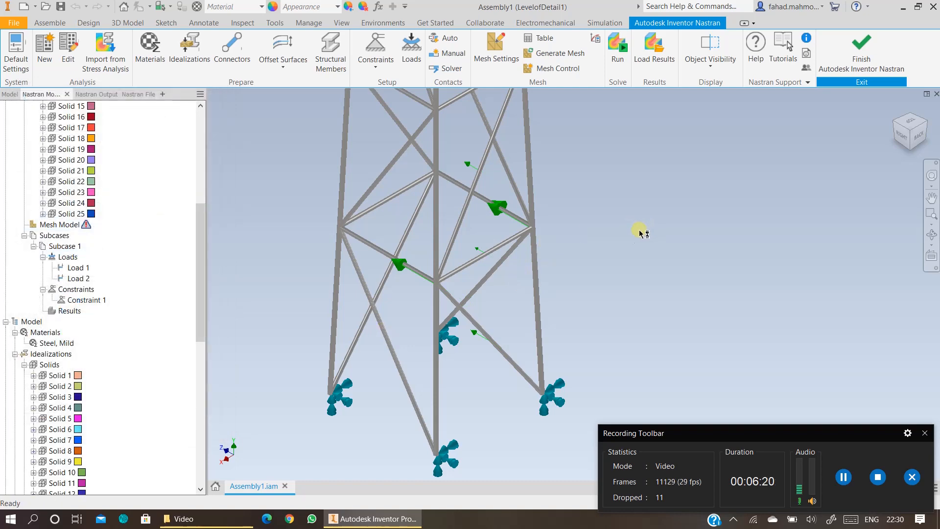
# - Generate automatic contacts between the tower's parts
pyautogui.scroll(2, 641, 231)
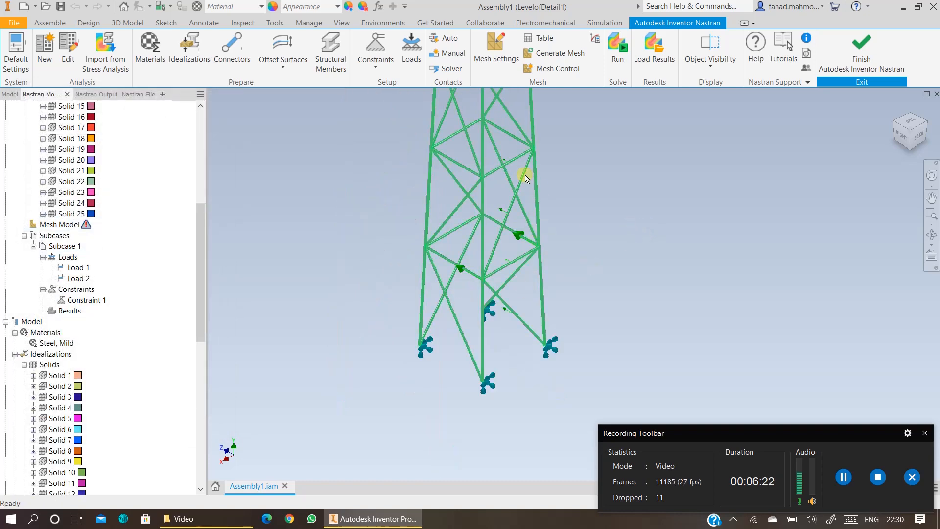
pyautogui.scroll(3, 559, 311)
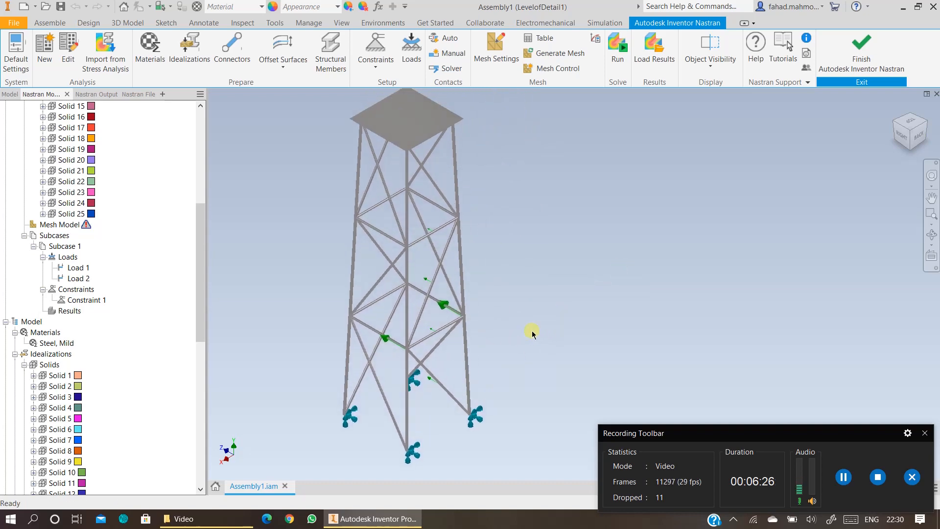
pyautogui.scroll(-3, 448, 387)
pyautogui.scroll(4, 636, 340)
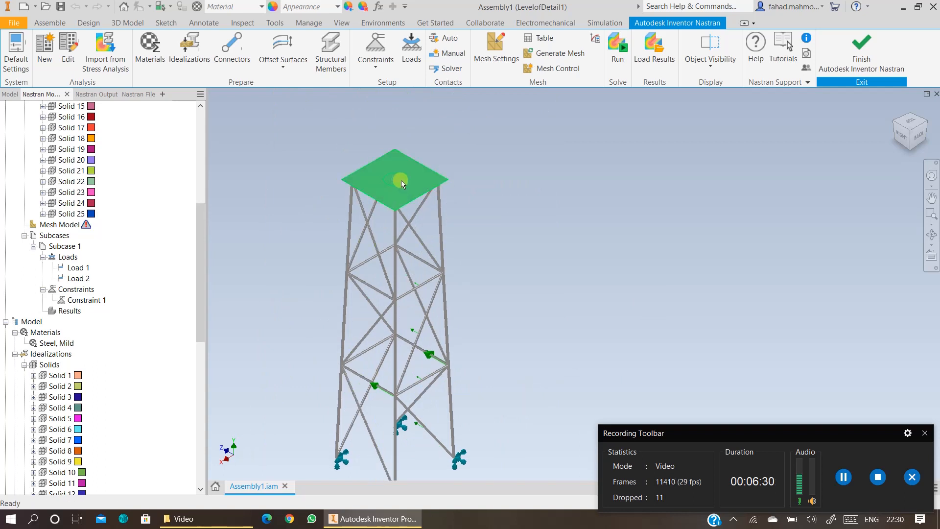
pyautogui.click(446, 43)
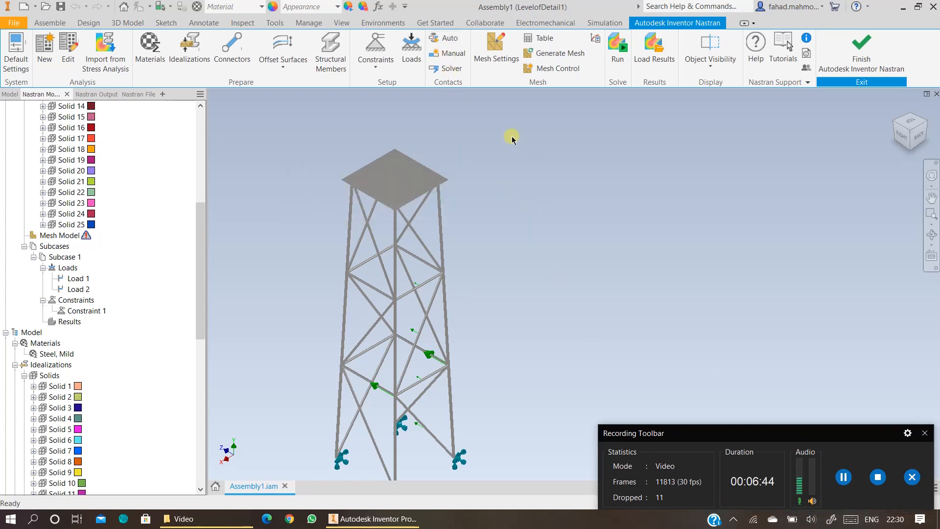
# - Mesh the tower at the finest setting with 179.495 mm elements, Linear element order and Continuous Meshing enabled
pyautogui.click(506, 58)
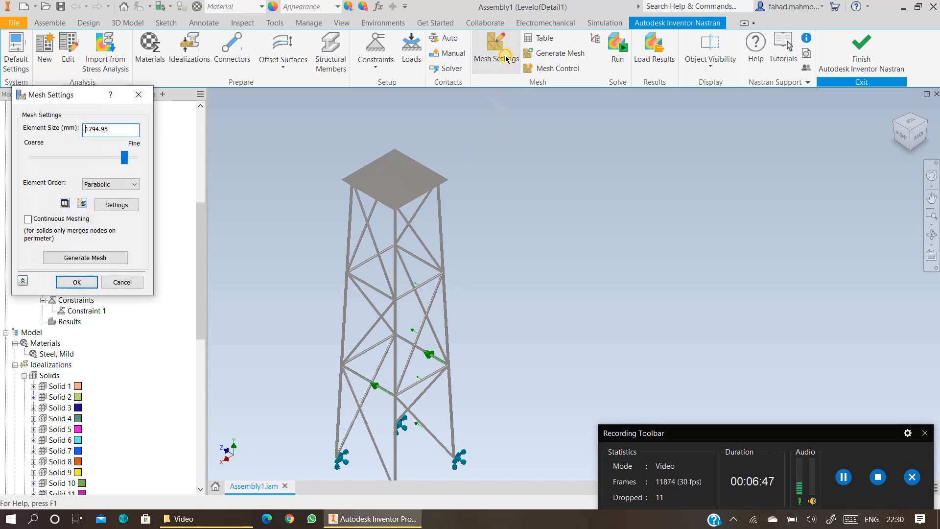
pyautogui.moveTo(123, 159); pyautogui.dragTo(137, 159)
pyautogui.click(105, 189)
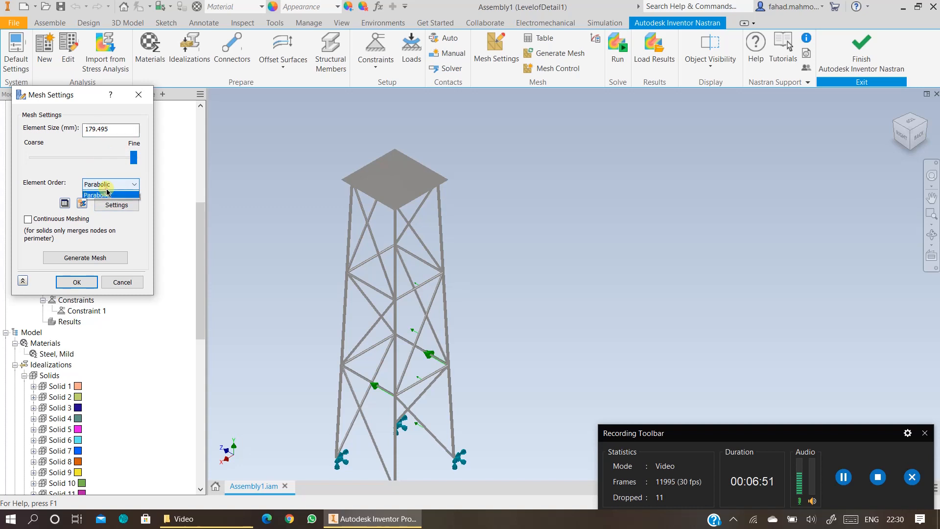
pyautogui.click(106, 195)
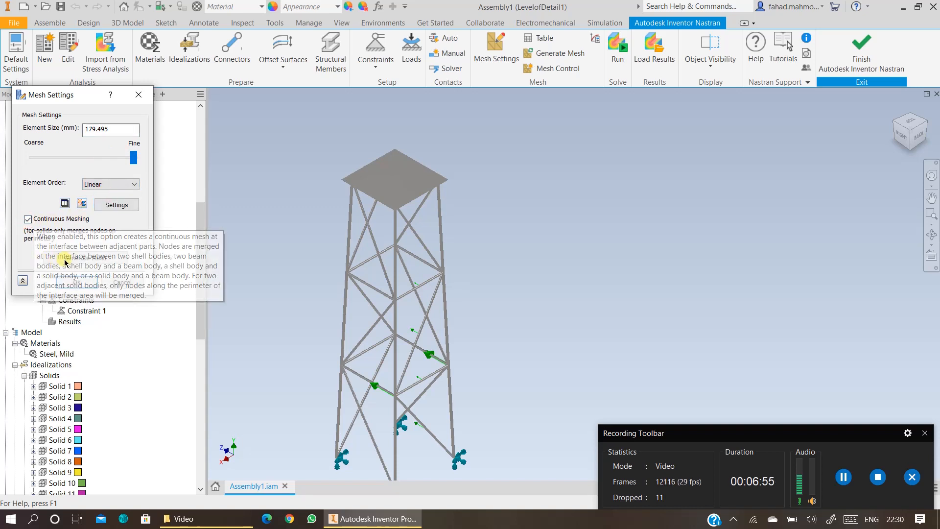
pyautogui.click(77, 283)
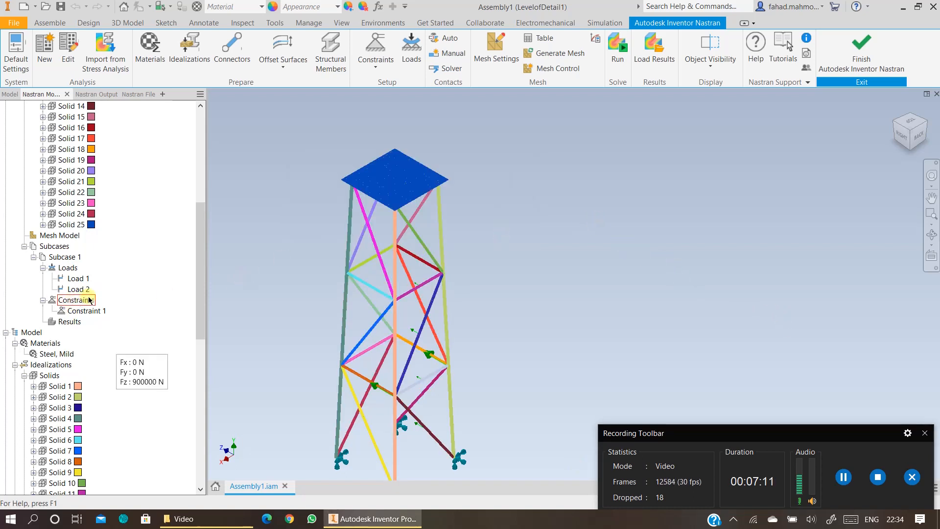
# - Run the Nastran linear static analysis and acknowledge the completed solution
pyautogui.click(622, 62)
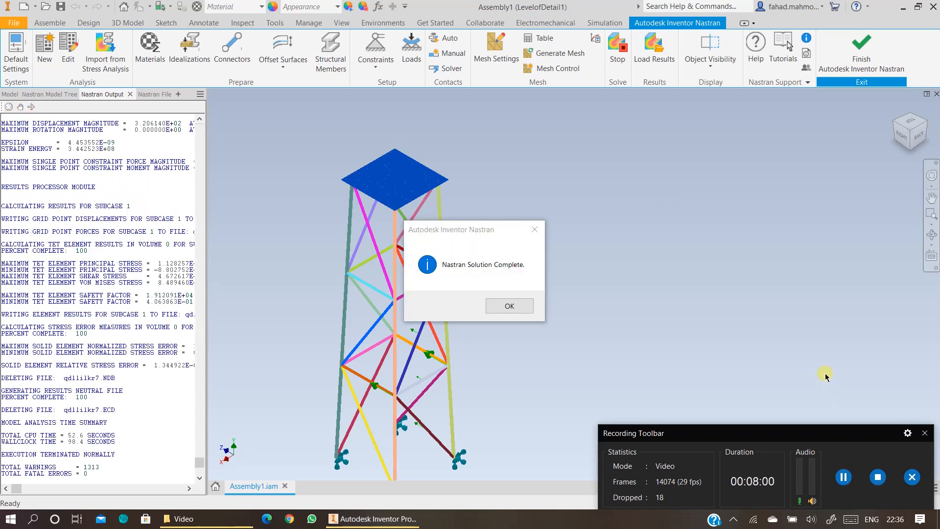
pyautogui.click(499, 307)
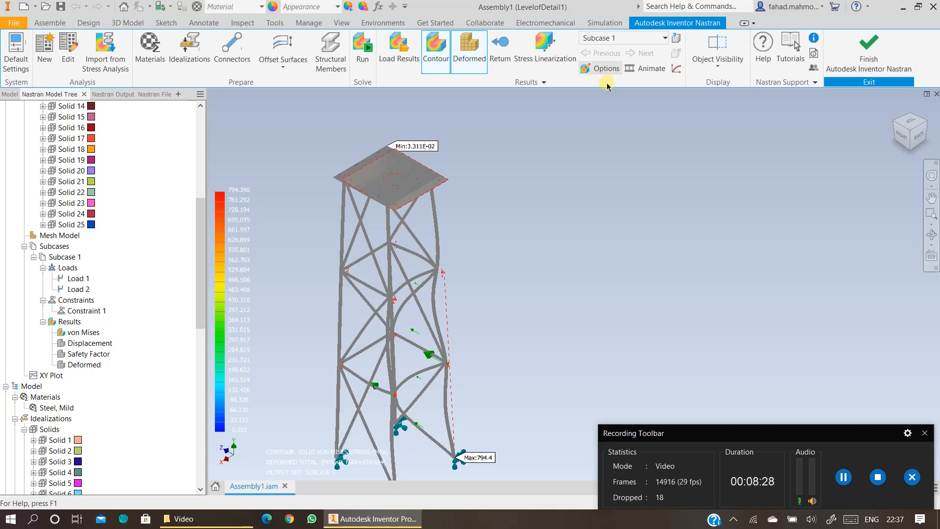
# - Set the von Mises plot's deformation scale to Actual with a value of 1.0
pyautogui.click(606, 72)
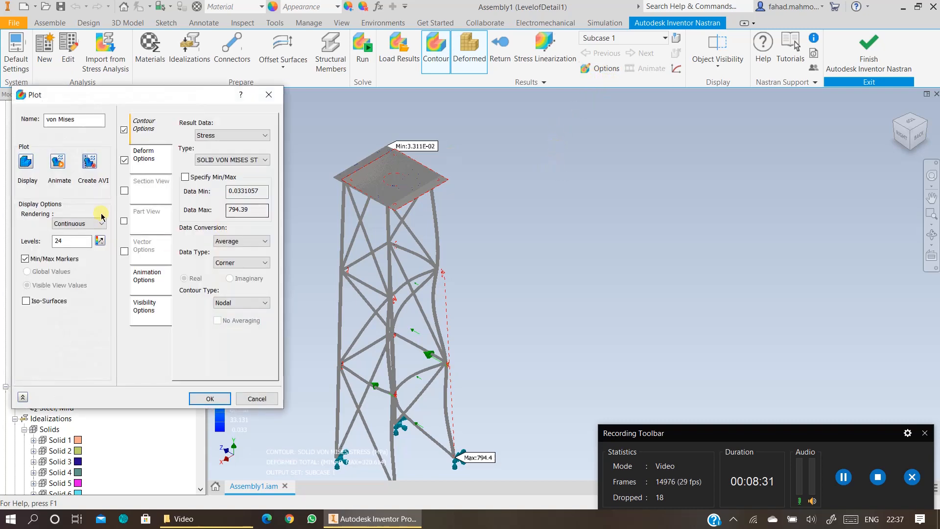
pyautogui.click(142, 164)
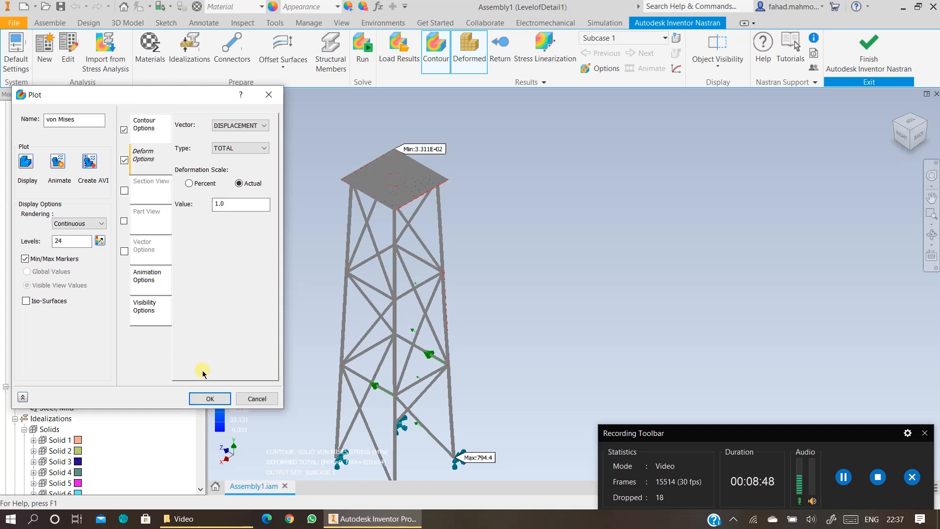
pyautogui.click(209, 398)
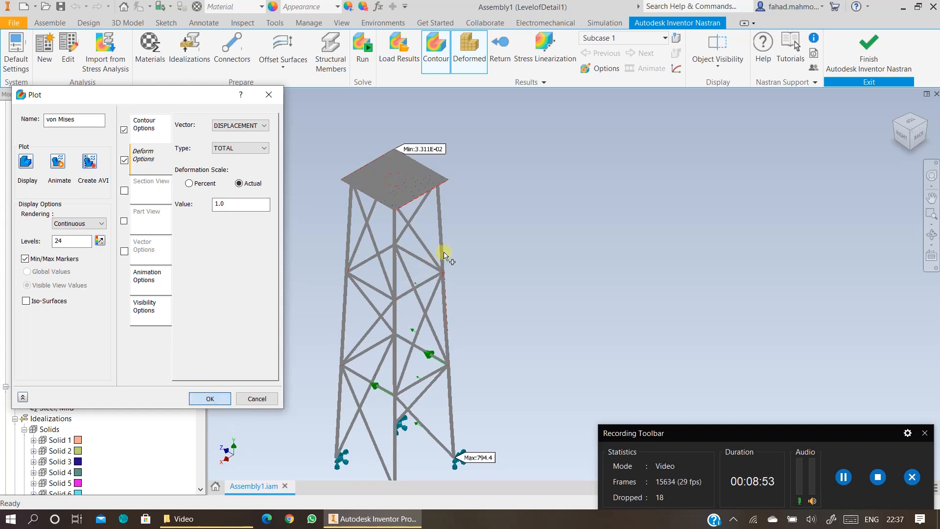
# - Examine the von Mises stress contour on the top plate, bracing joints, loaded side and supported leg bases
pyautogui.moveTo(507, 240); pyautogui.dragTo(607, 199, button='middle')
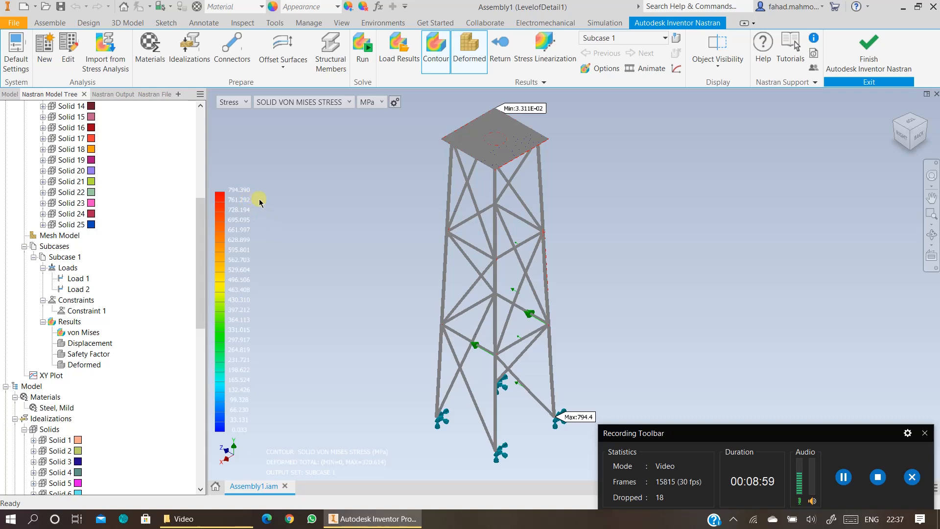
pyautogui.scroll(5, 526, 181)
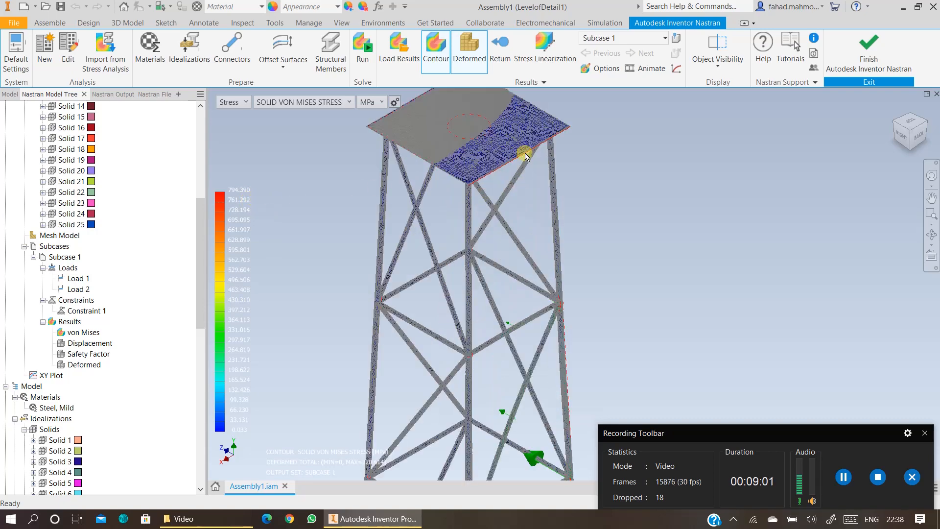
pyautogui.moveTo(536, 199); pyautogui.dragTo(520, 183, button='middle')
pyautogui.scroll(-3, 510, 241)
pyautogui.scroll(-2, 522, 240)
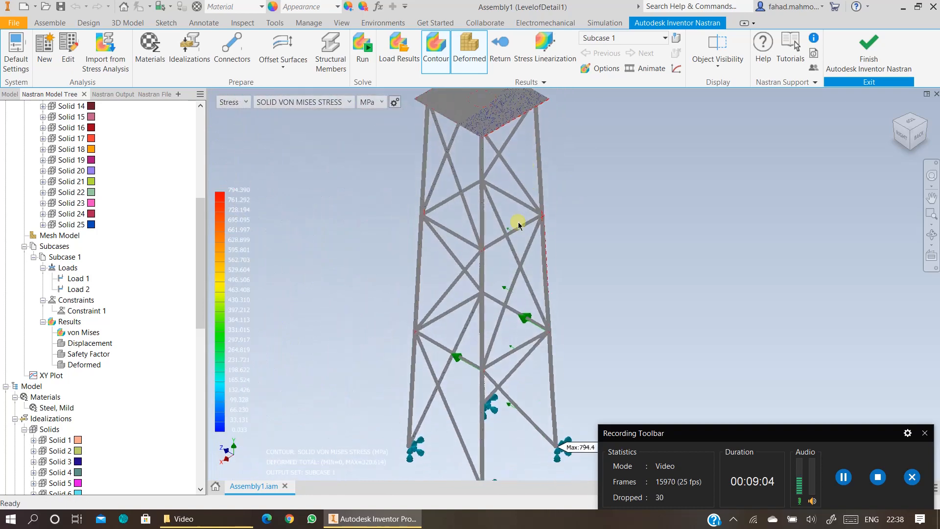
pyautogui.scroll(6, 526, 245)
pyautogui.moveTo(652, 268); pyautogui.dragTo(635, 180, button='middle')
pyautogui.scroll(-3, 633, 233)
pyautogui.moveTo(633, 232); pyautogui.dragTo(598, 148, button='middle')
pyautogui.scroll(-2, 612, 274)
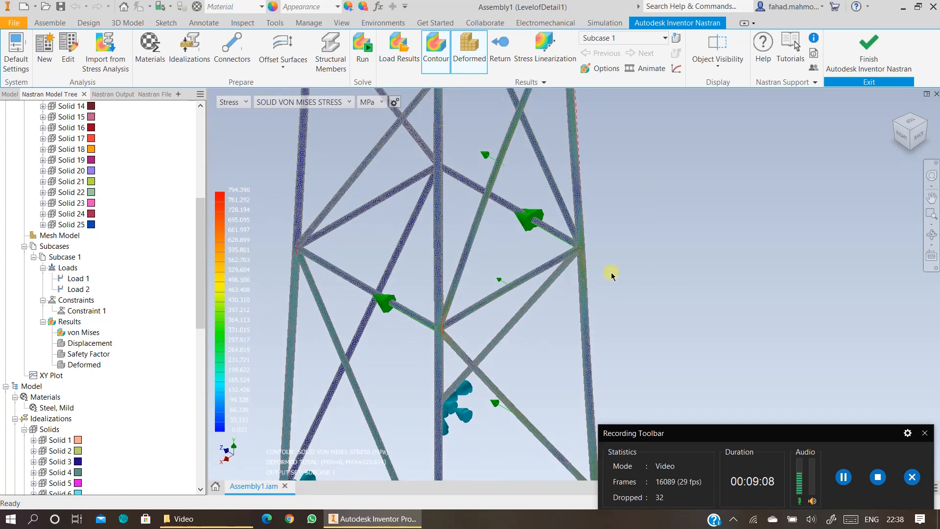
pyautogui.scroll(-3, 624, 274)
pyautogui.moveTo(635, 265); pyautogui.dragTo(585, 299, button='middle')
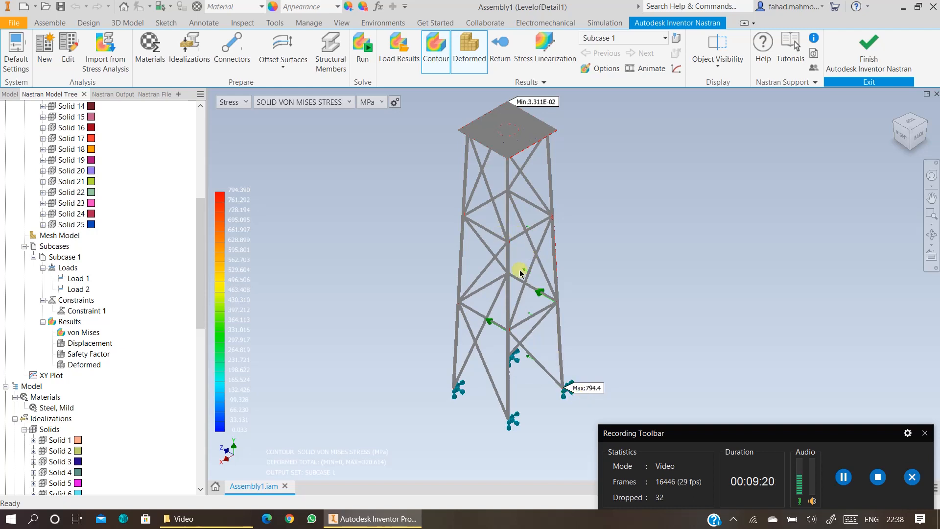
pyautogui.scroll(3, 537, 376)
pyautogui.moveTo(540, 416); pyautogui.dragTo(504, 370, button='middle')
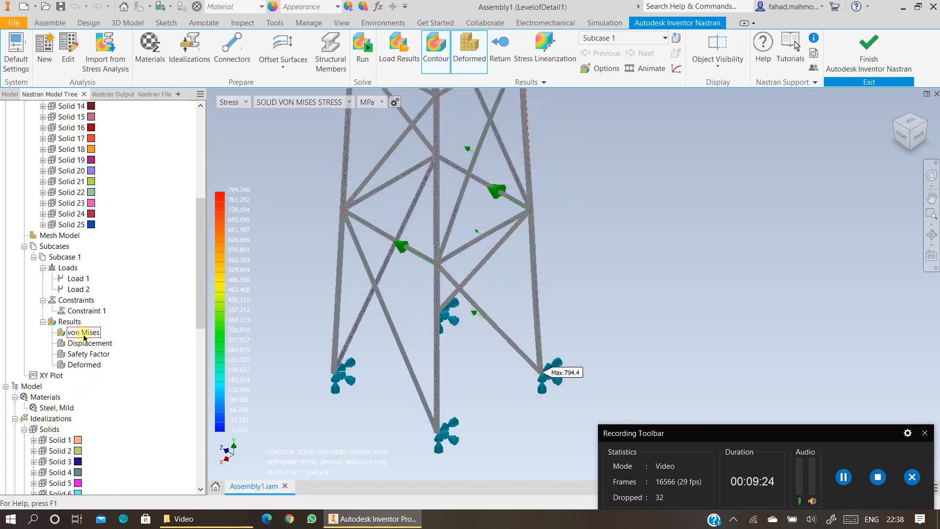
# - Change the contour plot's result data from stress to Displacement with the TOTAL type, and accept the plot options
pyautogui.click(597, 69)
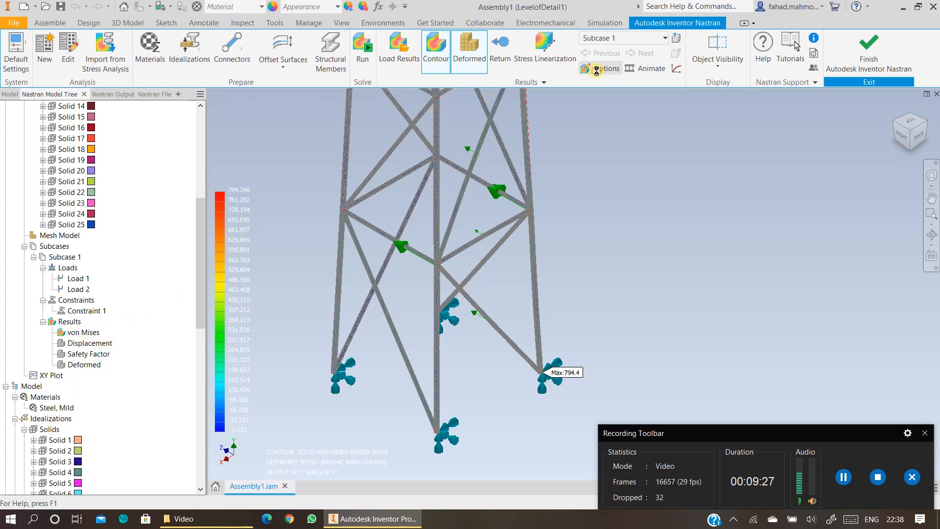
pyautogui.click(544, 83)
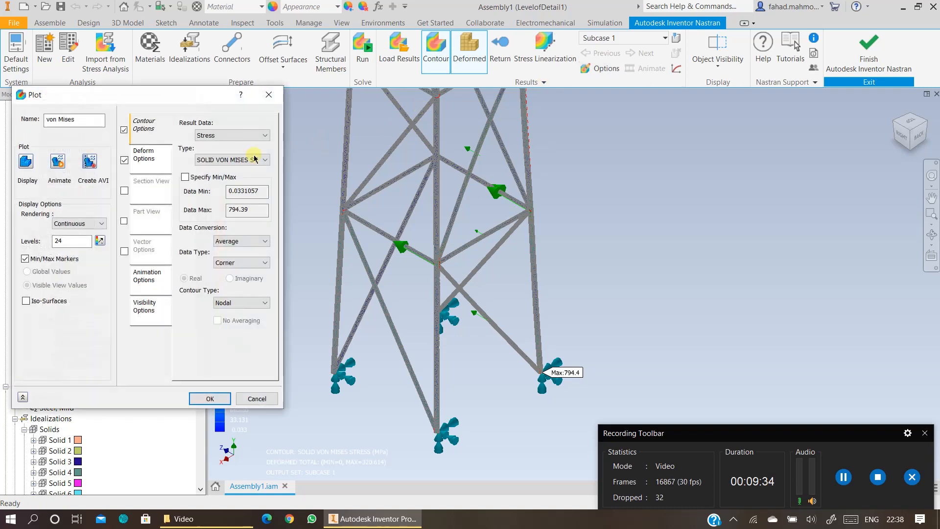
pyautogui.click(235, 137)
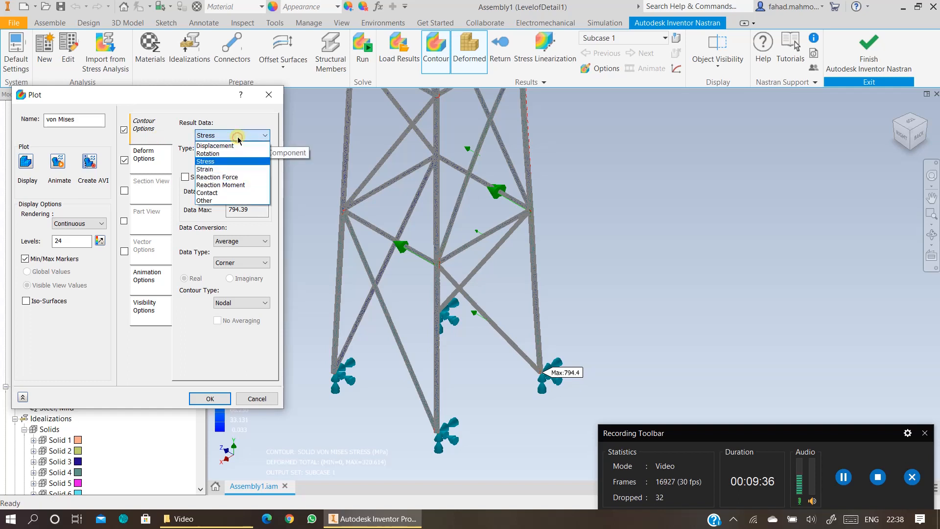
pyautogui.click(233, 144)
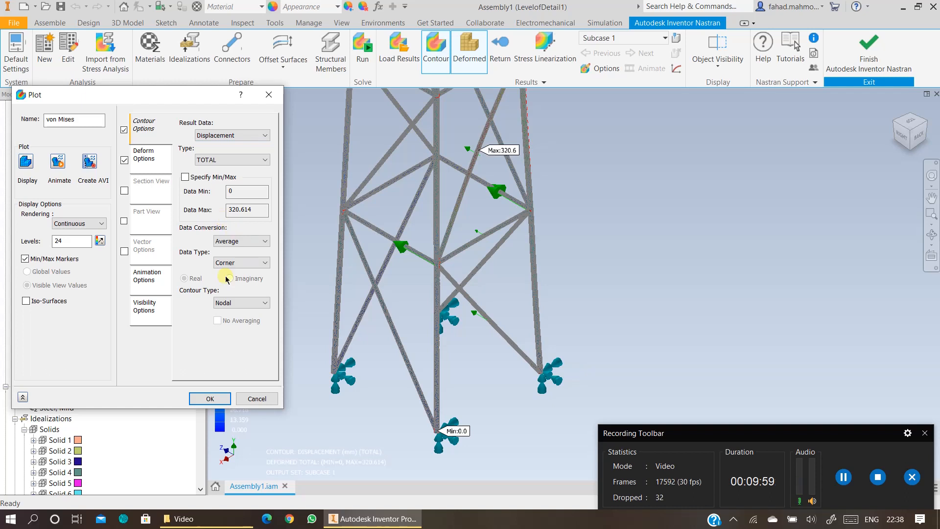
pyautogui.click(219, 395)
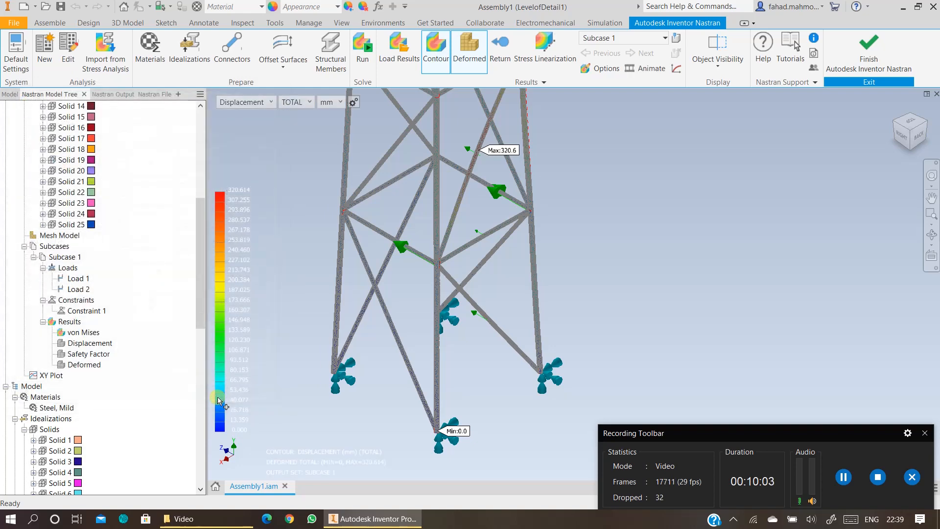
# - Examine the total displacement contour from the right side, up close at the maximum marker and over the whole tower
pyautogui.click(932, 249)
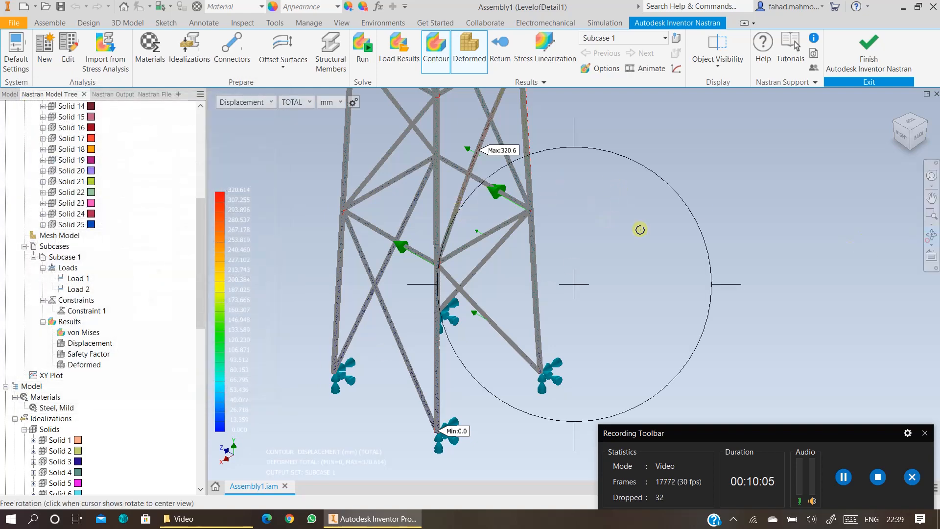
pyautogui.moveTo(641, 227); pyautogui.dragTo(575, 233)
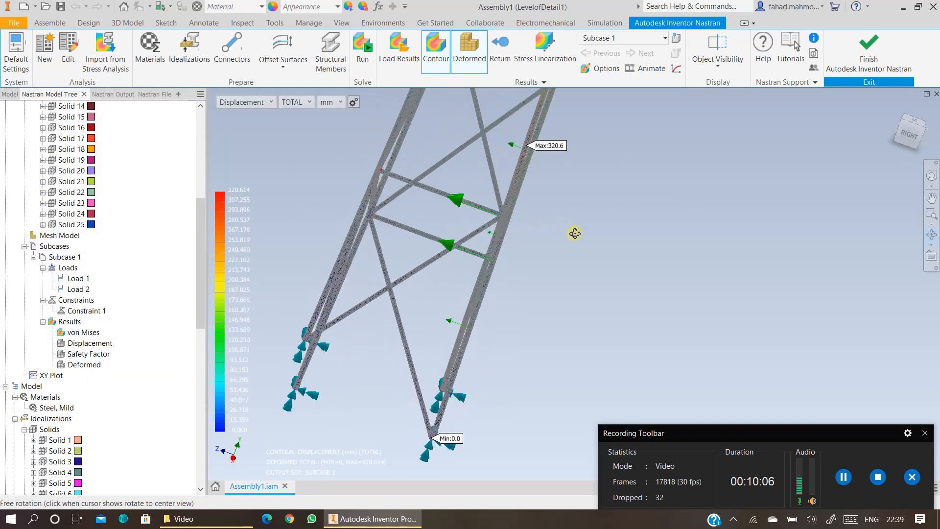
pyautogui.click(910, 134)
pyautogui.moveTo(710, 307); pyautogui.dragTo(552, 237)
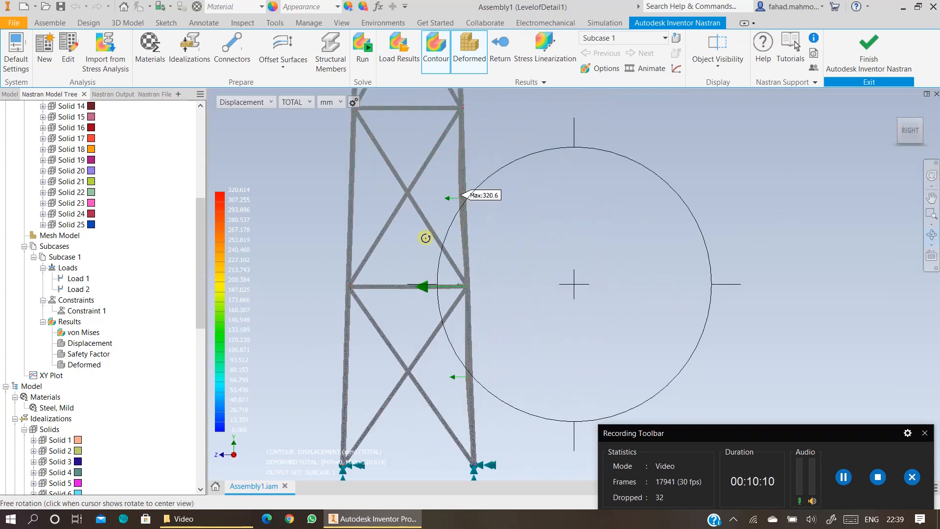
pyautogui.scroll(-6, 460, 218)
pyautogui.moveTo(521, 156); pyautogui.dragTo(535, 287, button='middle')
pyautogui.press('F4')
pyautogui.scroll(-5, 526, 272)
pyautogui.scroll(6, 519, 298)
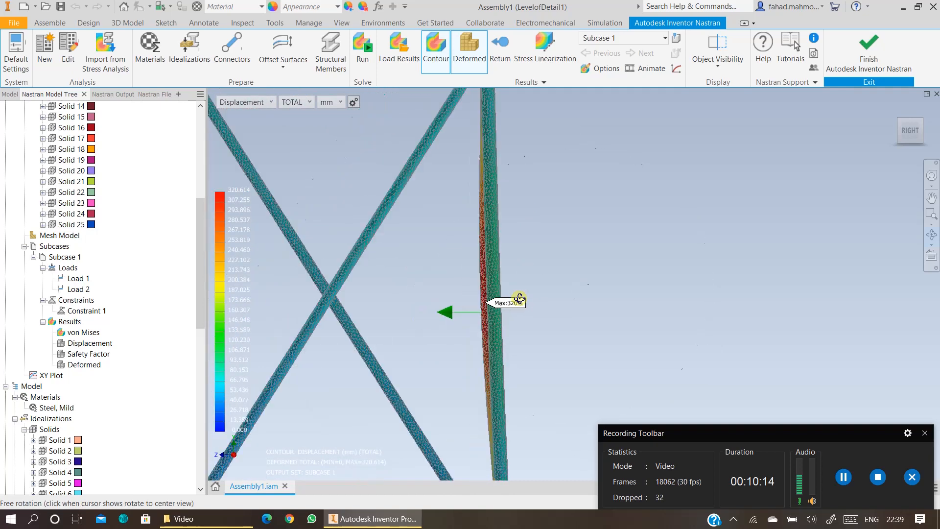
pyautogui.scroll(3, 510, 265)
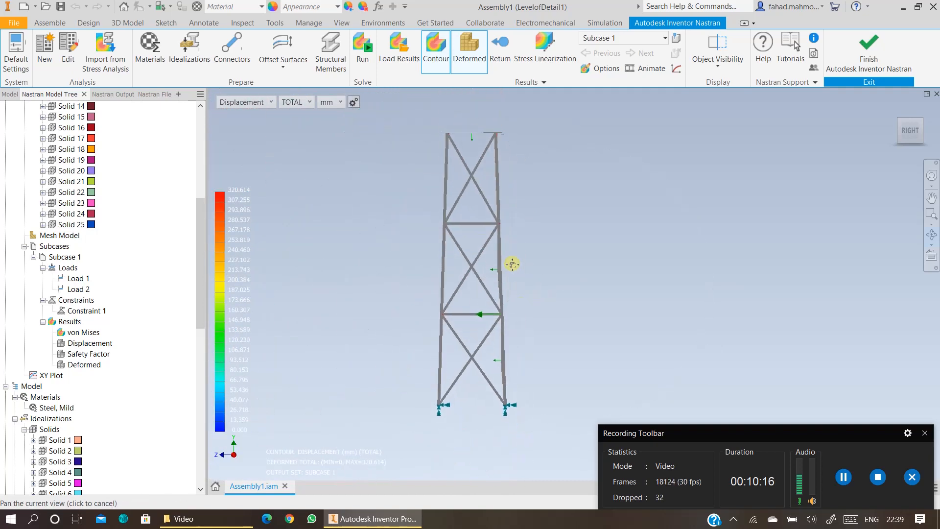